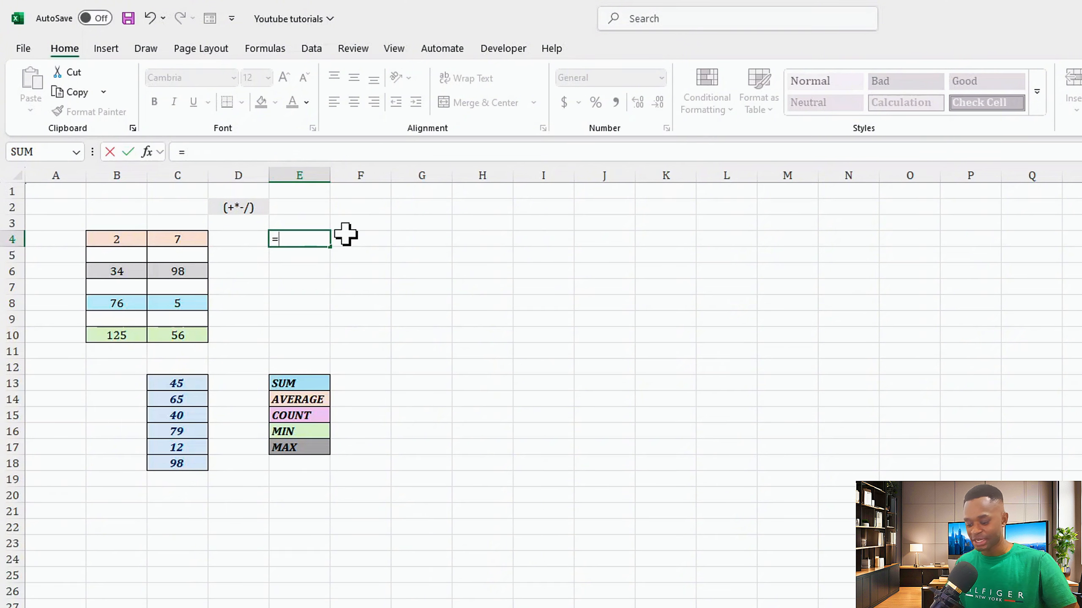
- Calculate 2+7 in cell E4 with a typed addition formula
{"action": "type", "text": "2+7"}
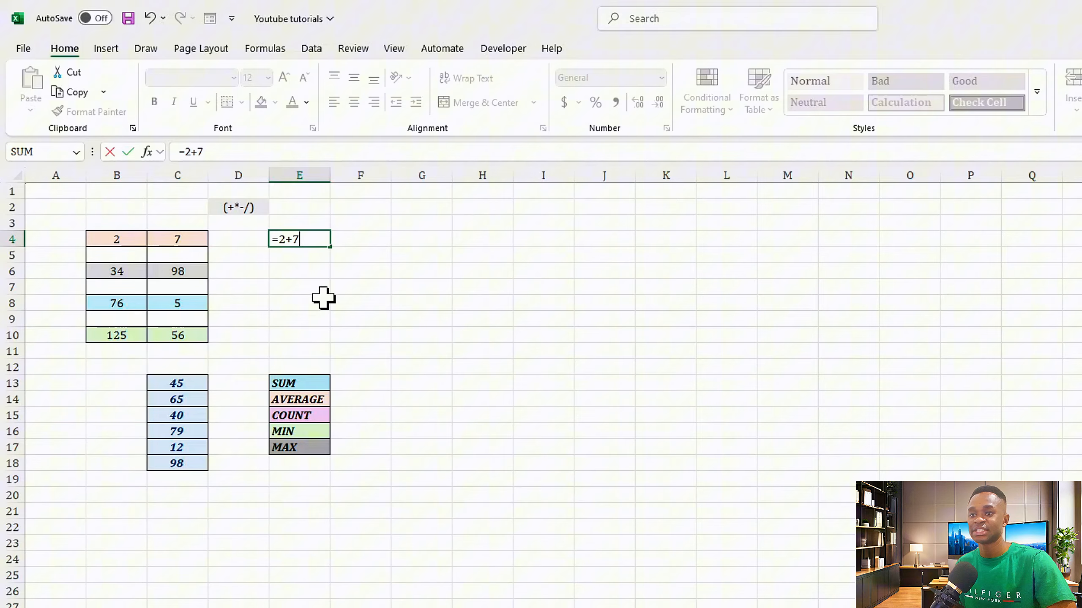
{"action": "key", "text": "Return"}
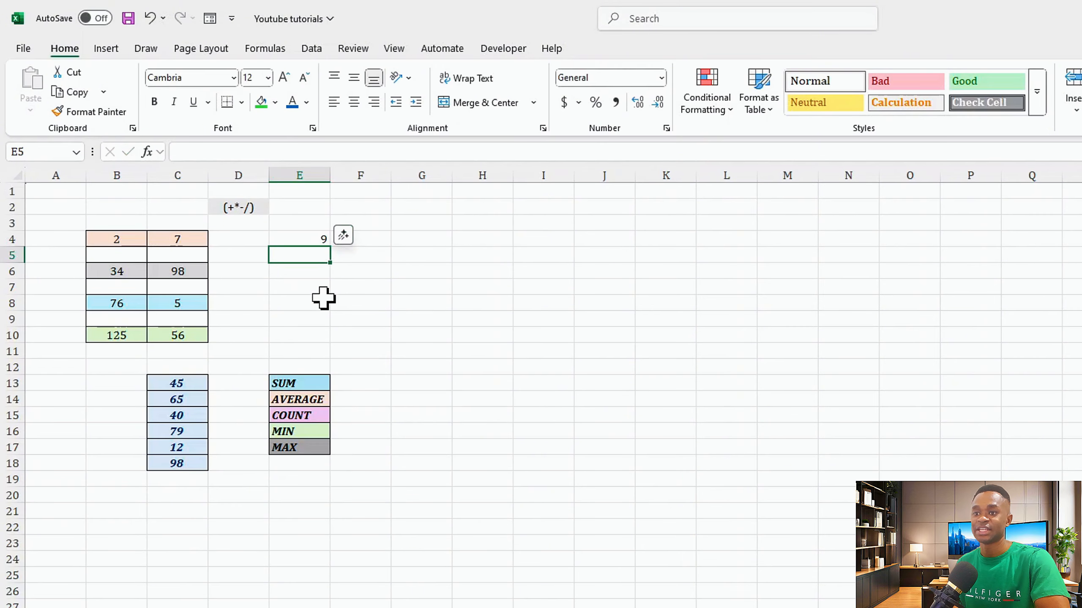
{"action": "left_click", "coordinate": [301, 241]}
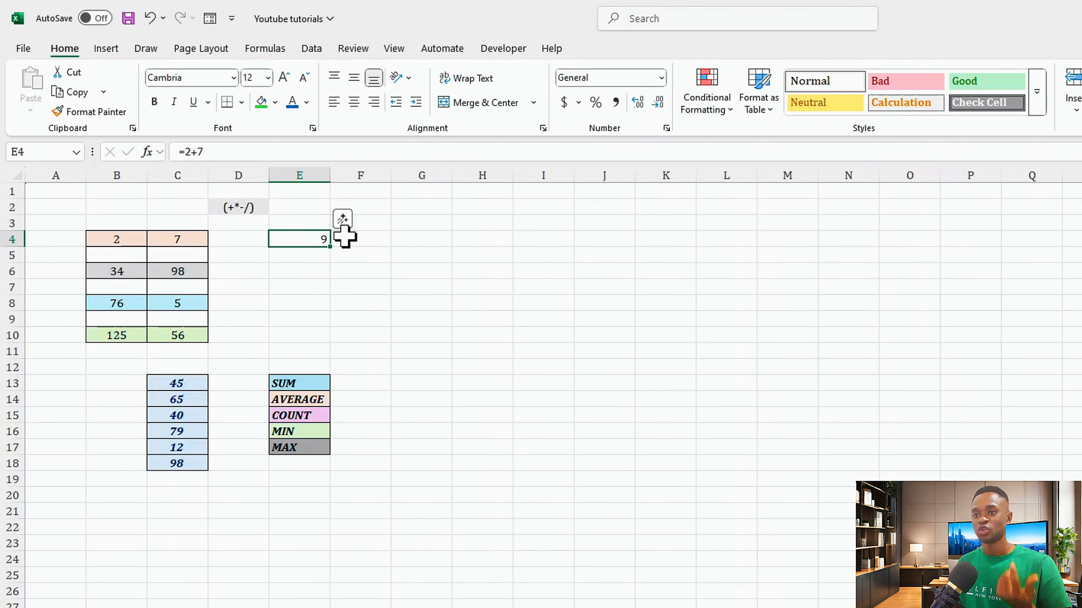
- In E6, multiply B6 by C6 using a formula that references both cells
{"action": "left_click", "coordinate": [313, 268]}
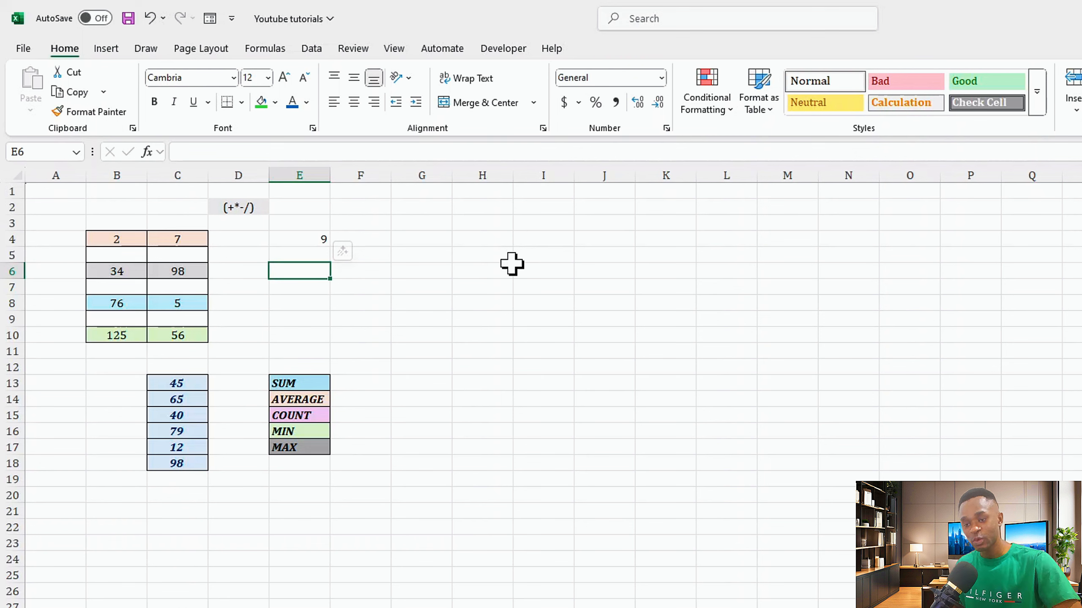
{"action": "type", "text": "="}
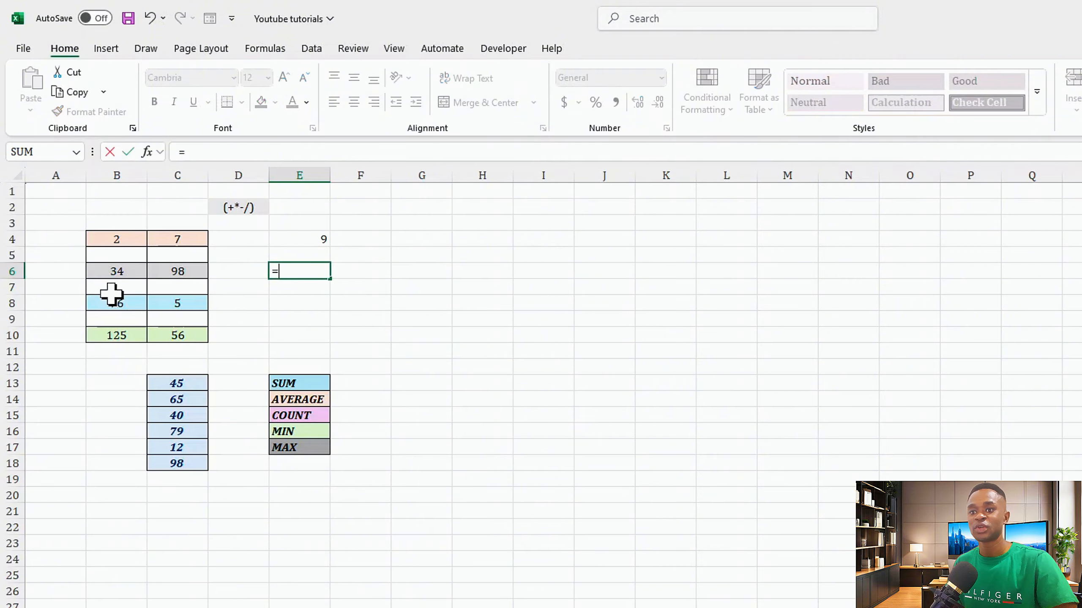
{"action": "left_click", "coordinate": [111, 267]}
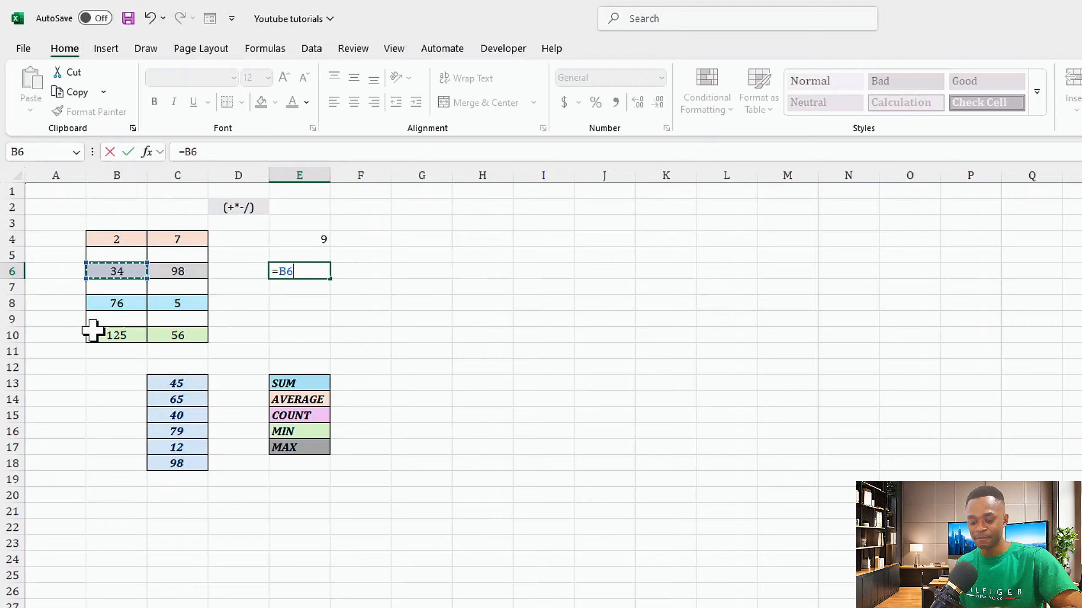
{"action": "type", "text": "*"}
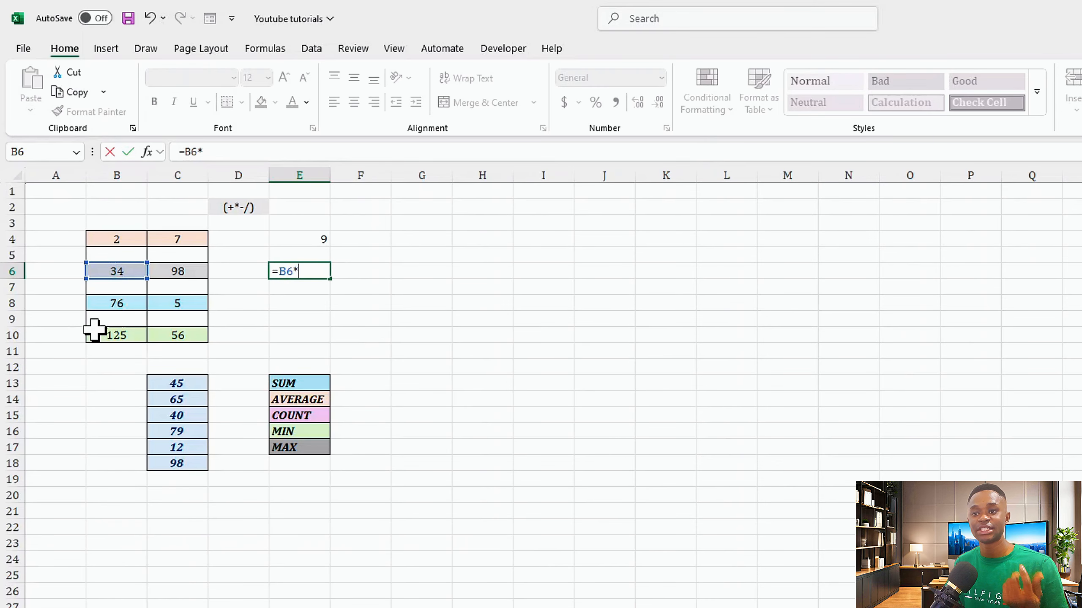
{"action": "left_click", "coordinate": [170, 272]}
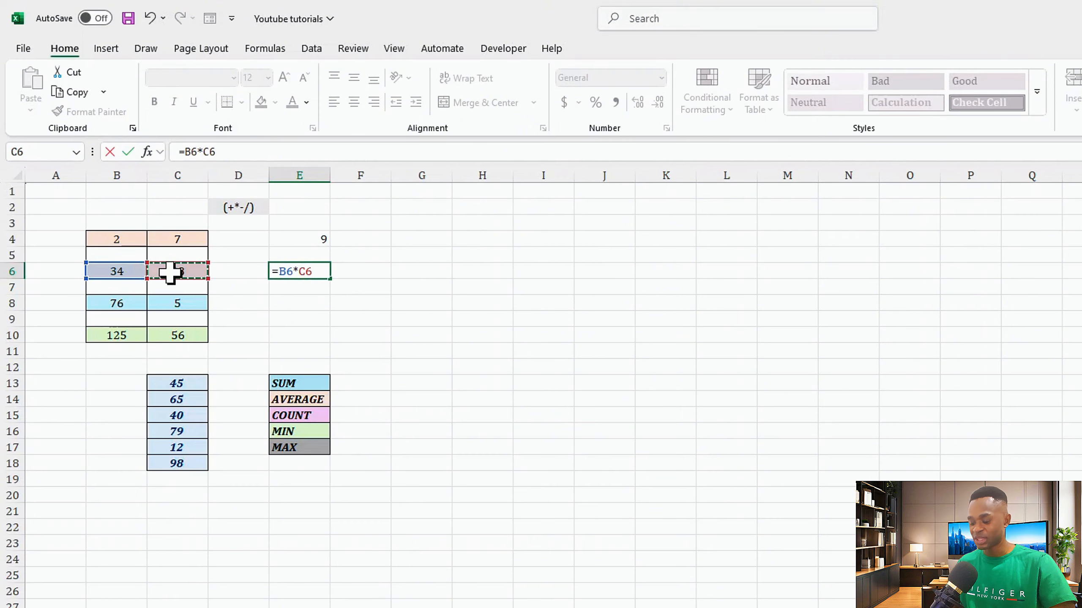
{"action": "key", "text": "Return"}
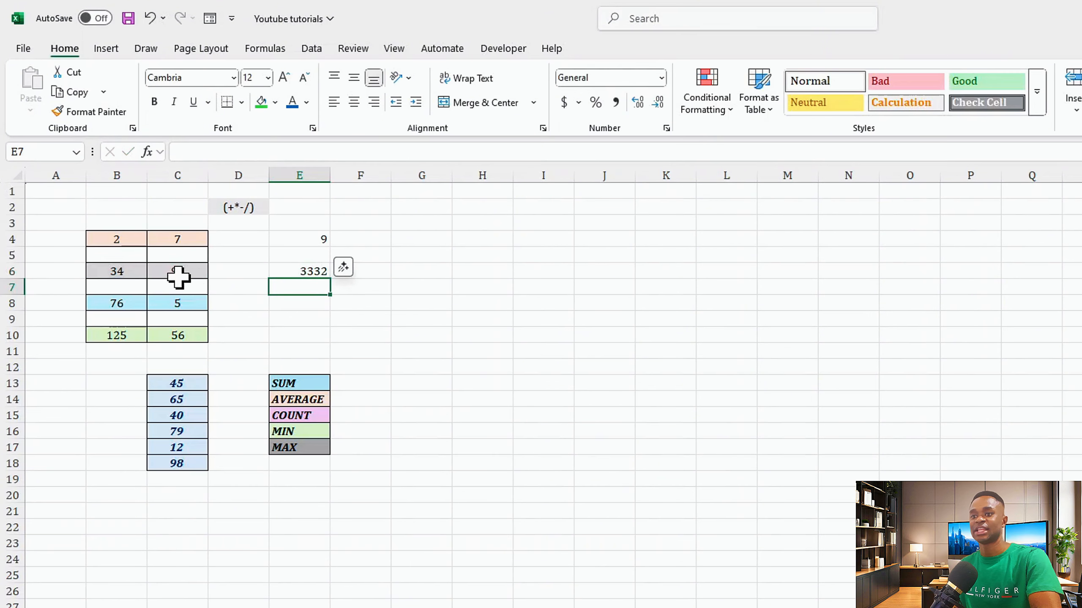
- In F6, enter a formula multiplying the typed numbers 34 and 98
{"action": "left_click", "coordinate": [289, 271]}
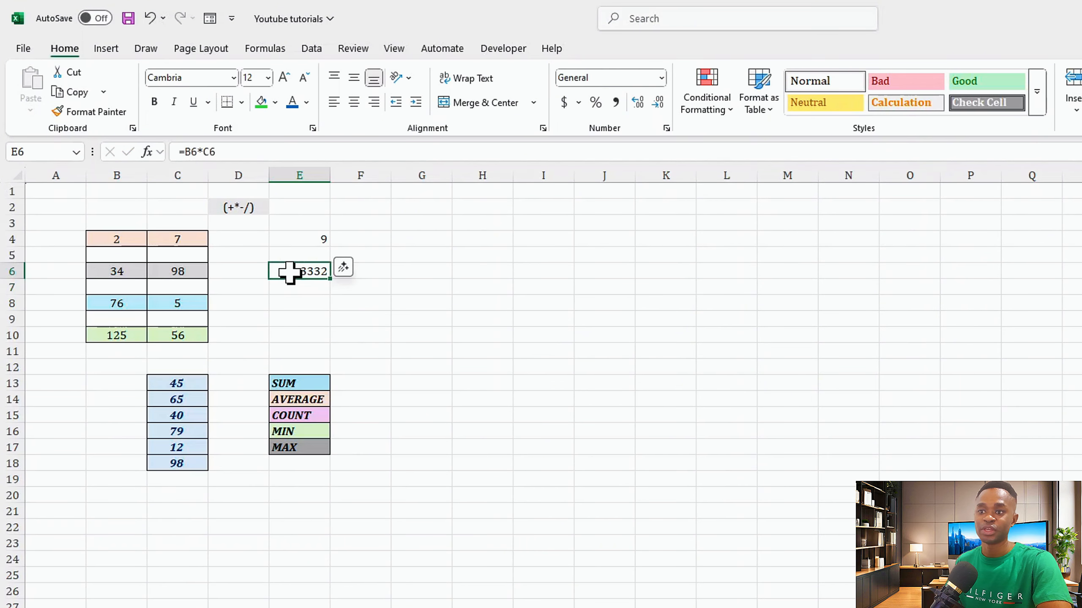
{"action": "double_click", "coordinate": [362, 272]}
{"action": "left_click", "coordinate": [297, 268]}
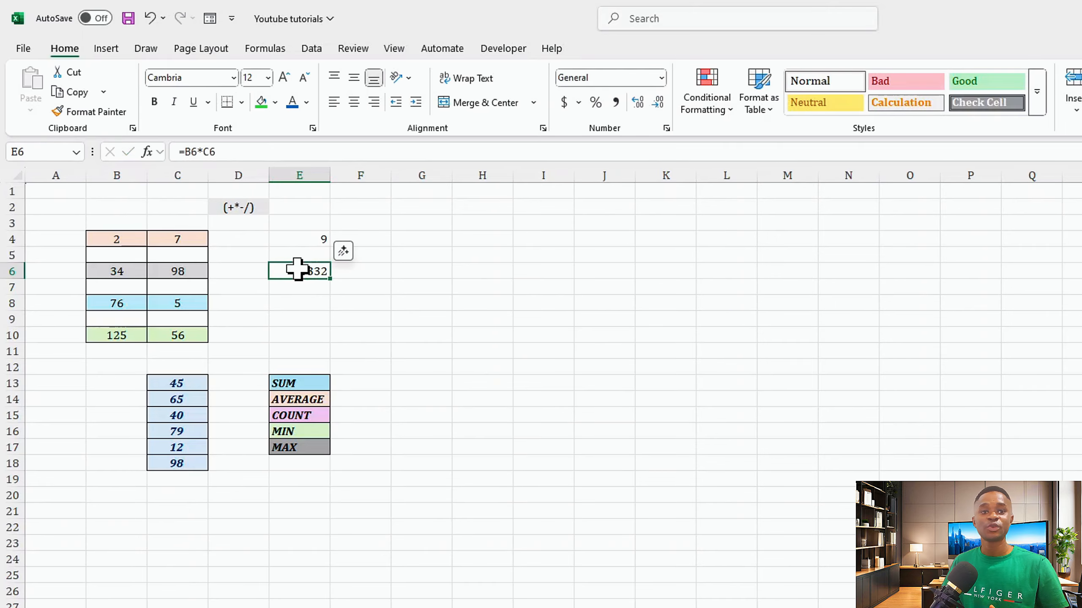
{"action": "left_click", "coordinate": [344, 273]}
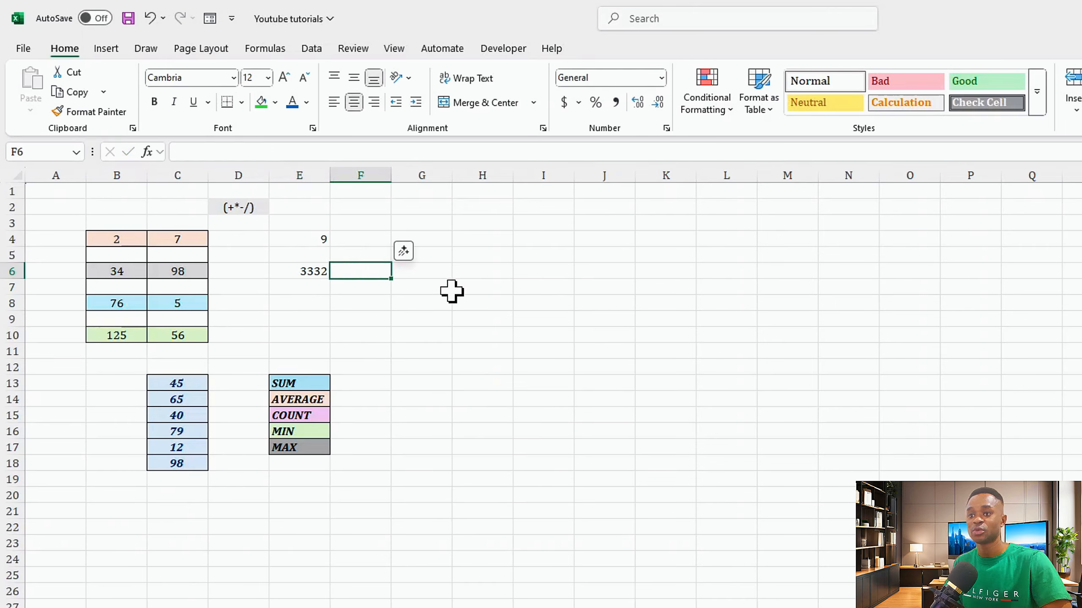
{"action": "type", "text": "="}
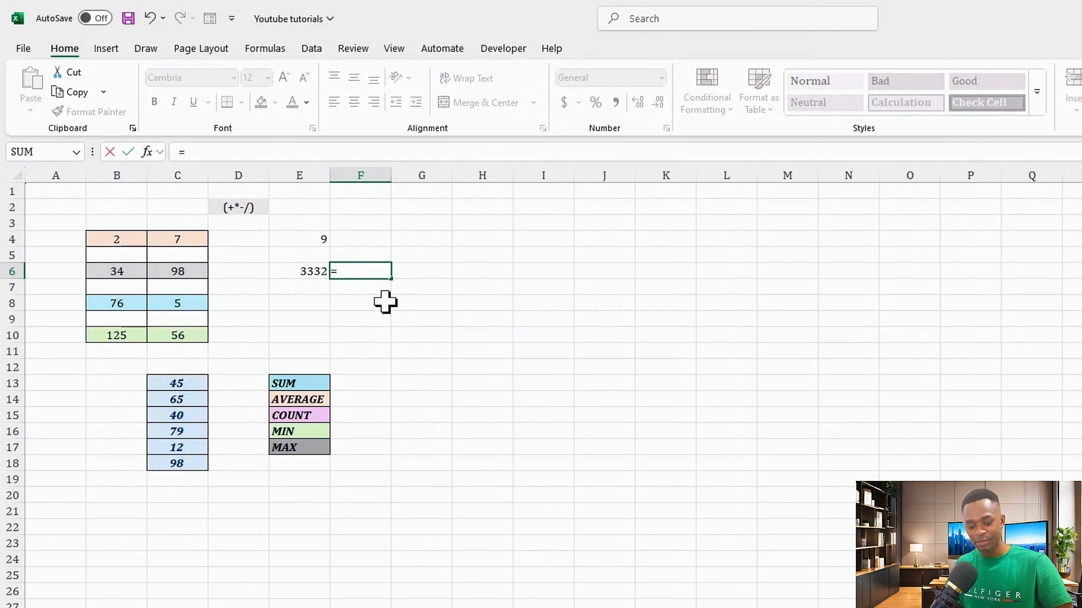
{"action": "type", "text": "34"}
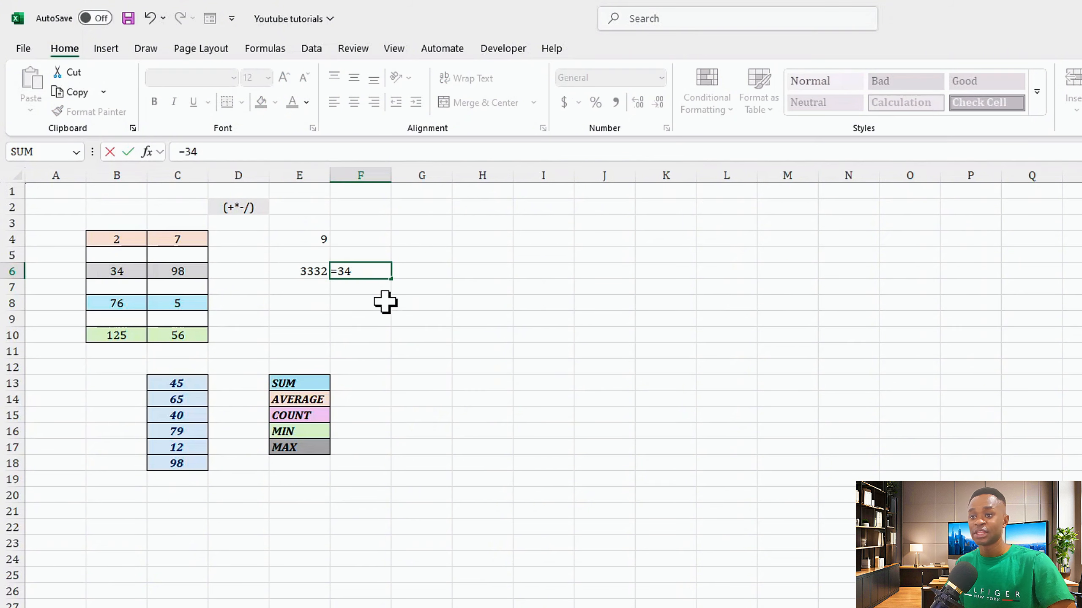
{"action": "type", "text": "*"}
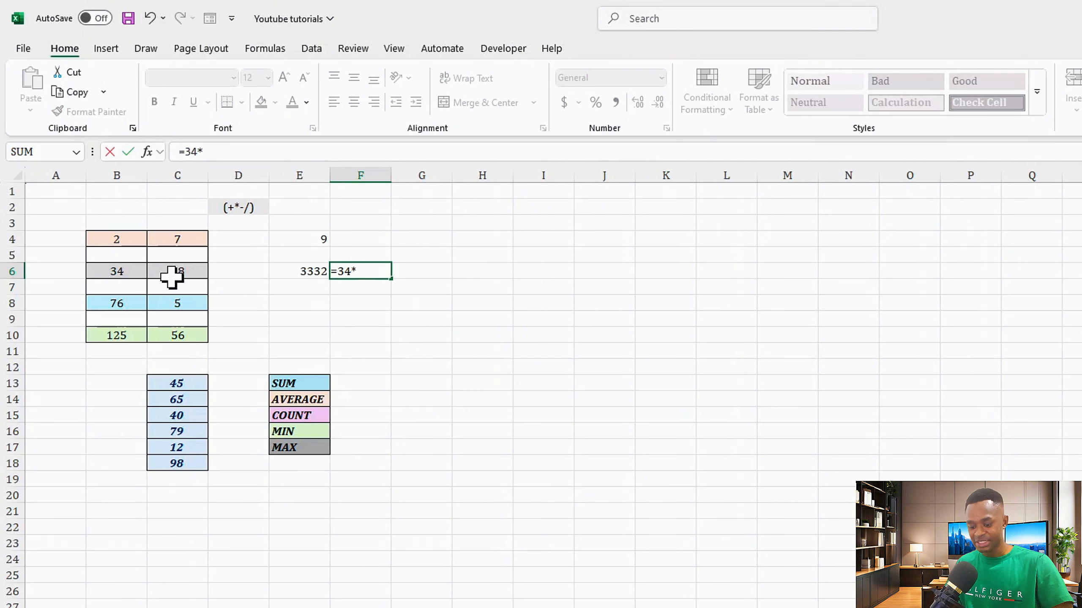
{"action": "type", "text": "98"}
{"action": "key", "text": "Return"}
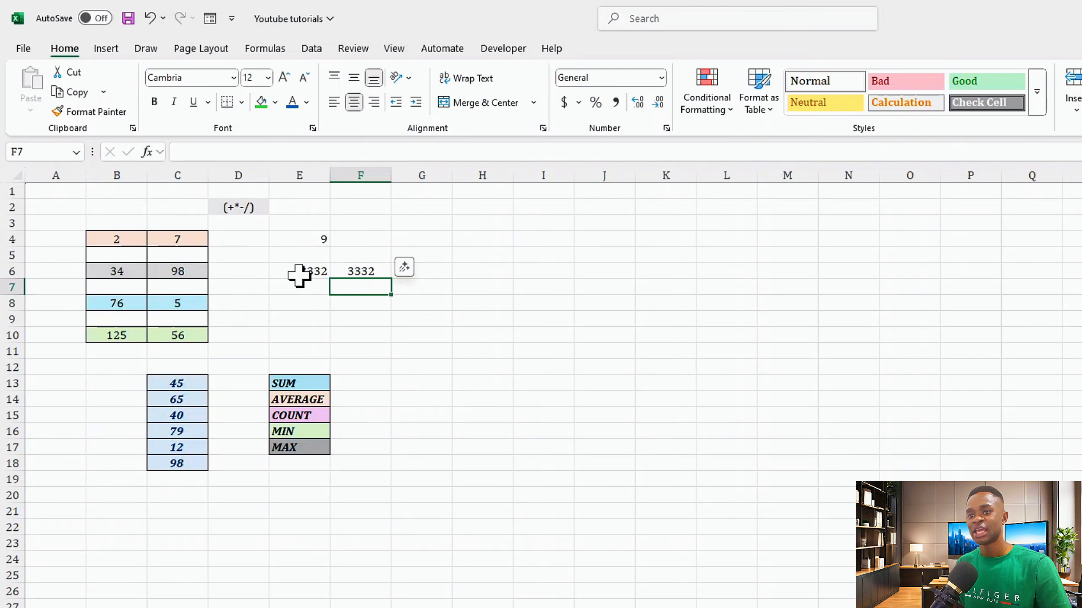
- Change the value in B6 to 35
{"action": "left_click", "coordinate": [110, 273]}
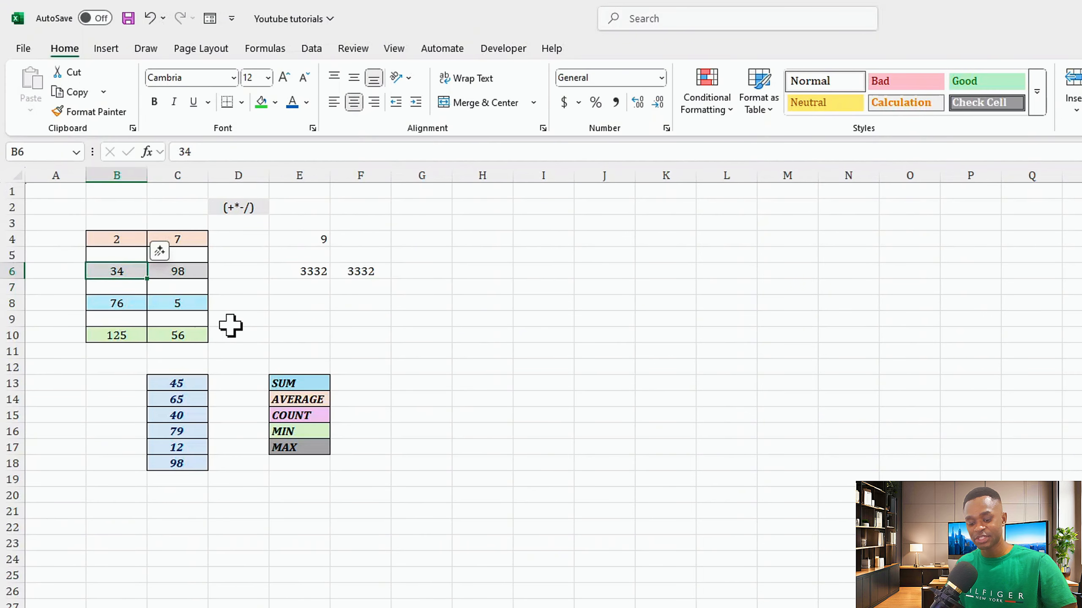
{"action": "type", "text": "35"}
{"action": "key", "text": "Return"}
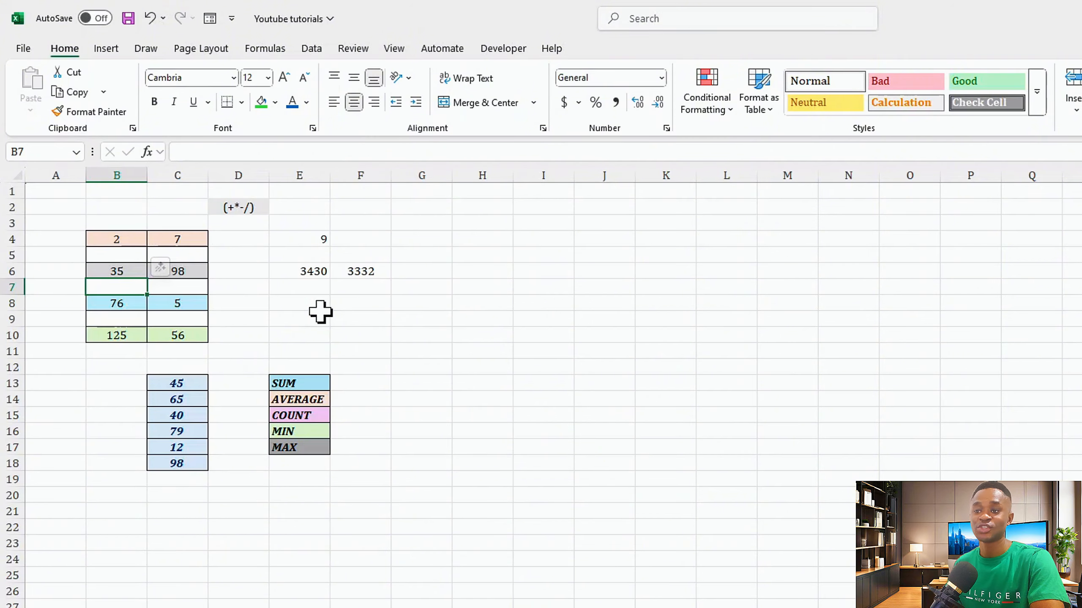
- In E8, subtract C8 from B8 with a cell-reference formula
{"action": "left_click", "coordinate": [306, 303]}
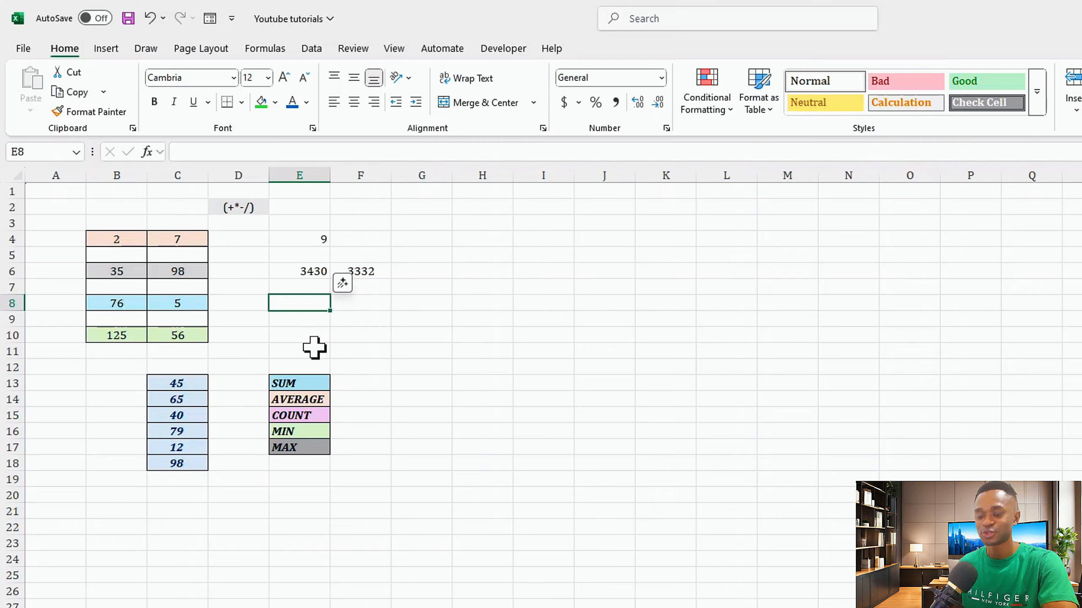
{"action": "key", "text": "Right"}
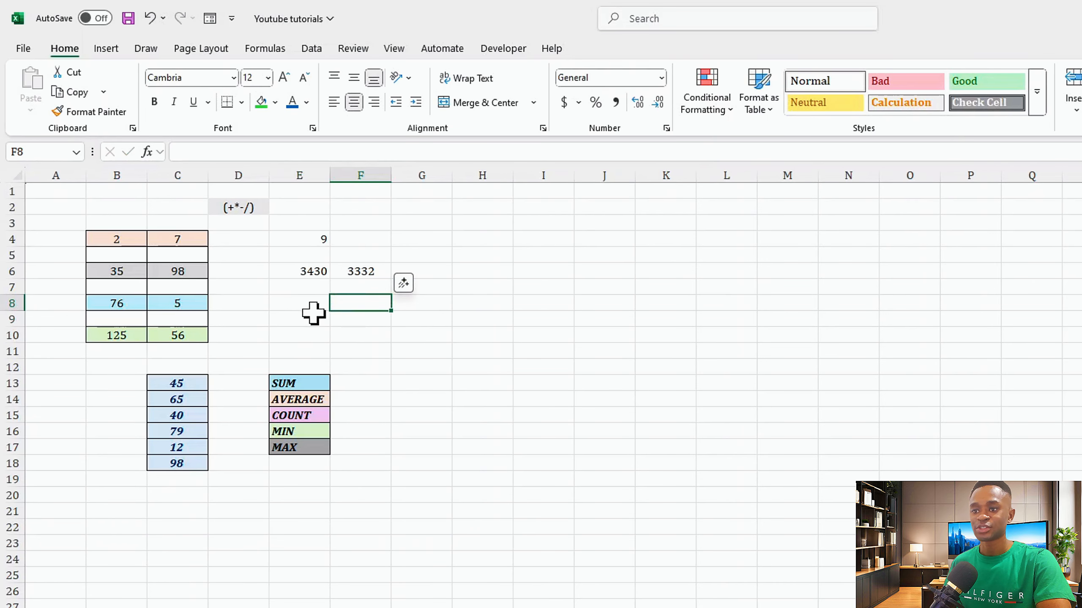
{"action": "left_click", "coordinate": [305, 300]}
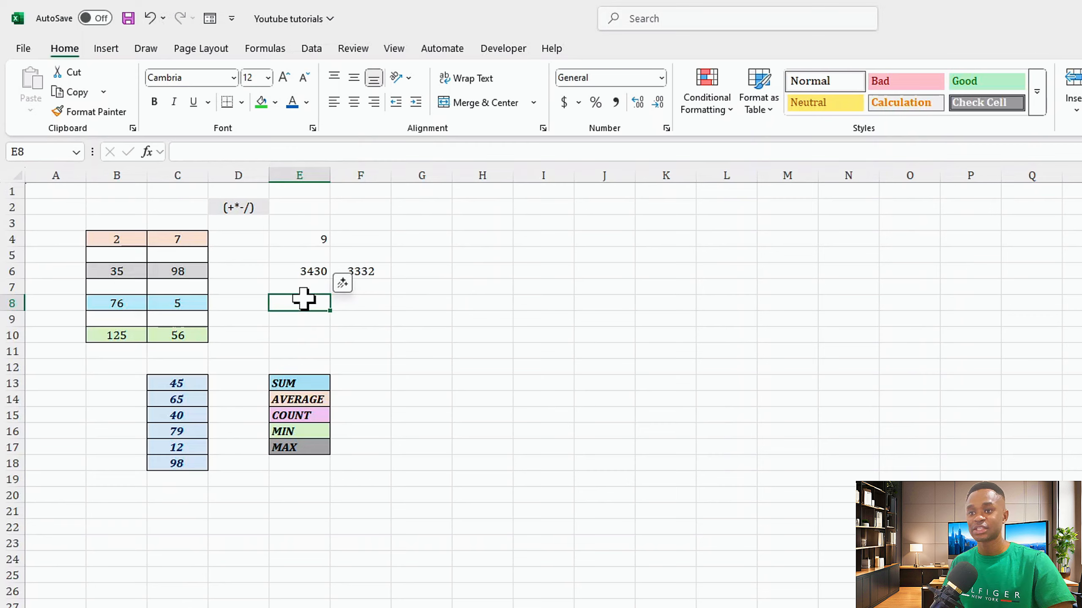
{"action": "type", "text": "="}
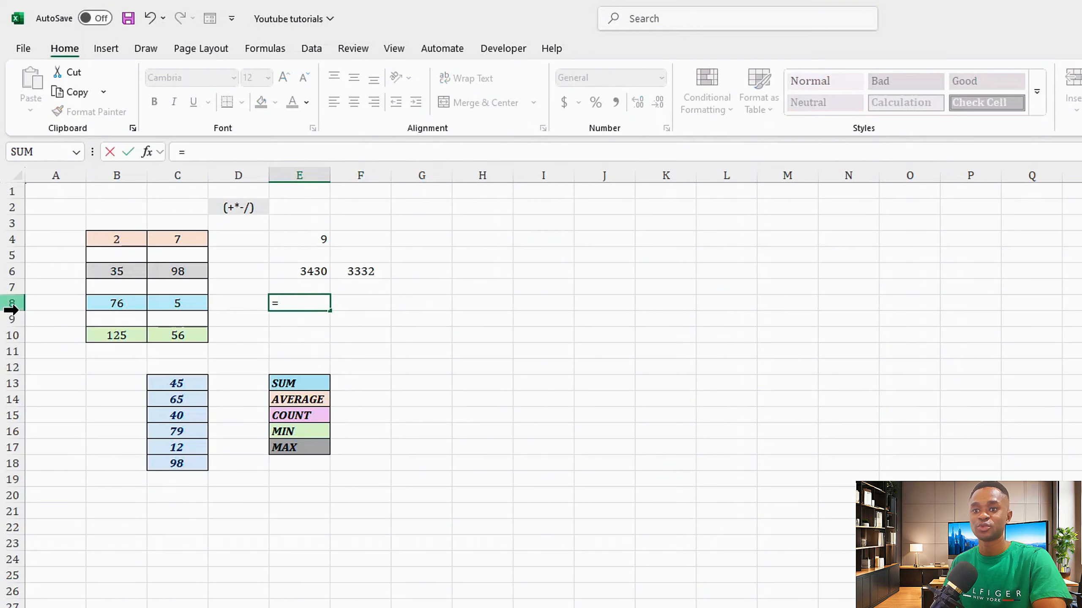
{"action": "left_click", "coordinate": [112, 304]}
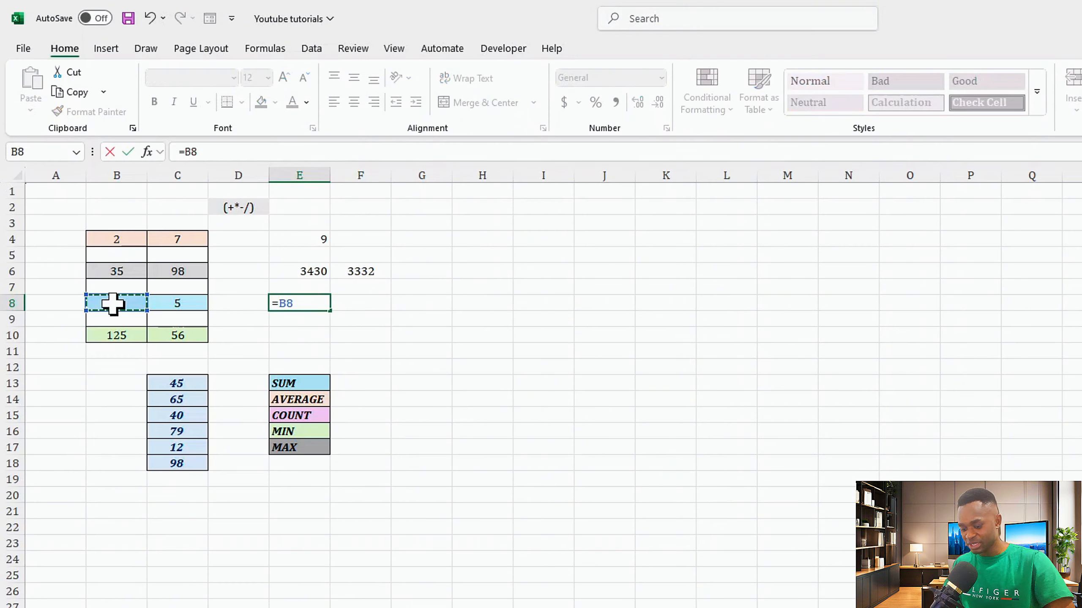
{"action": "type", "text": "_"}
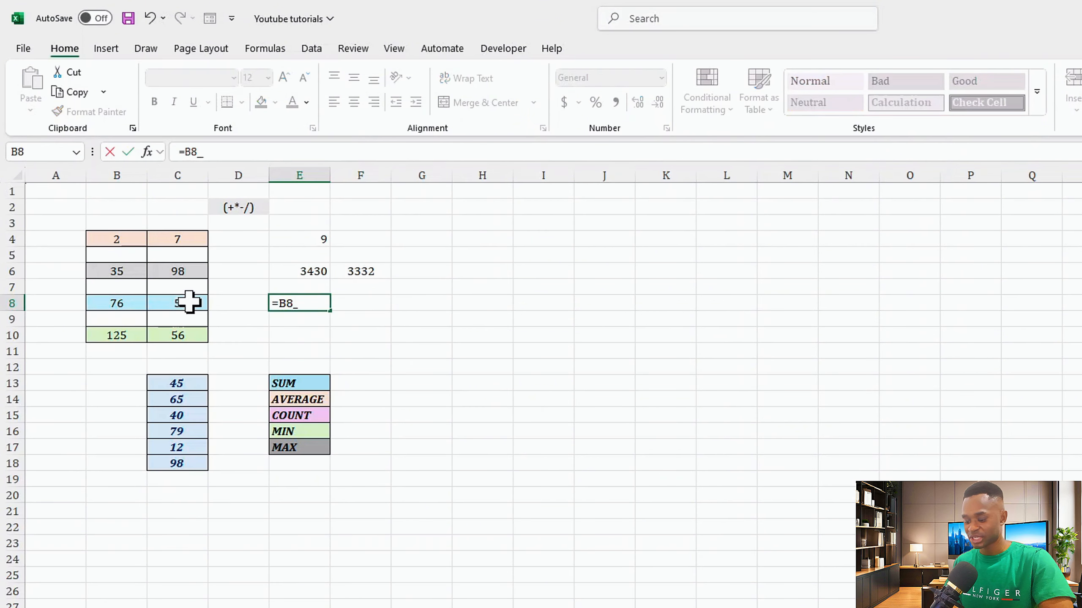
{"action": "key", "text": "BackSpace"}
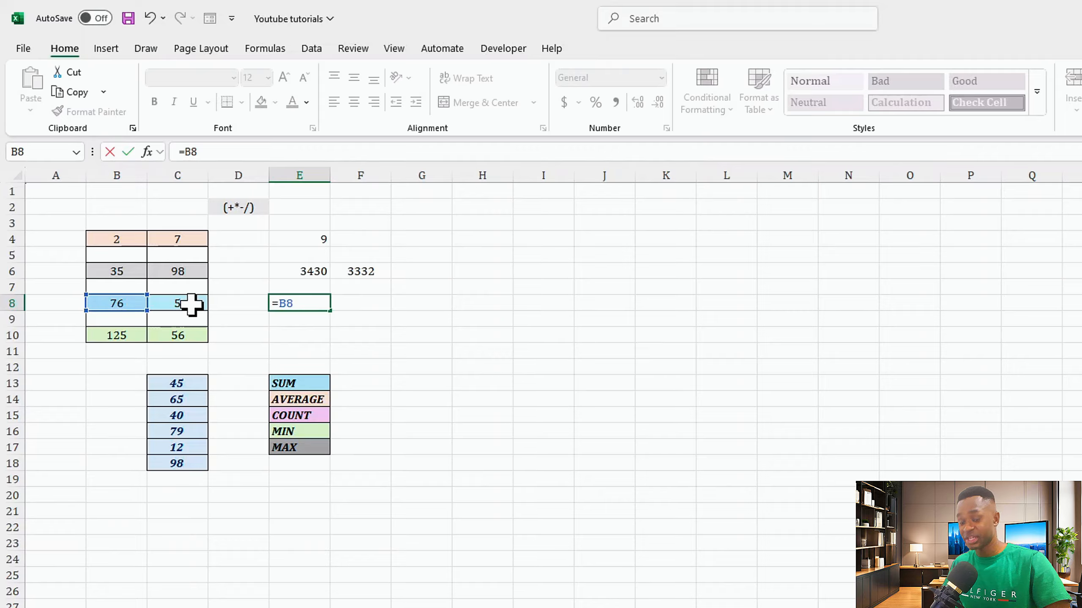
{"action": "type", "text": "-"}
{"action": "left_click", "coordinate": [187, 303]}
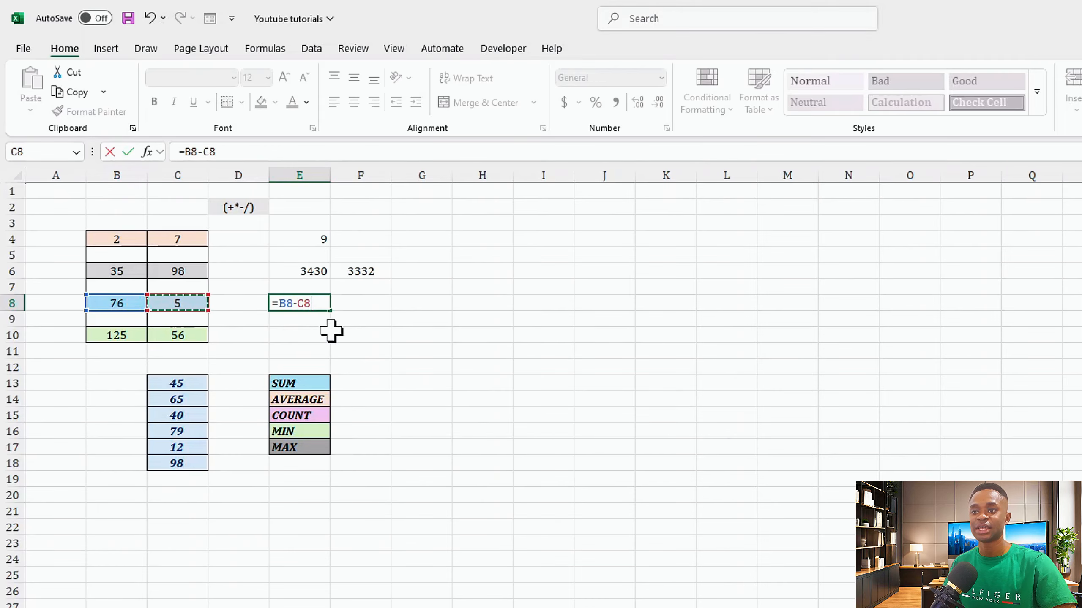
{"action": "key", "text": "Return"}
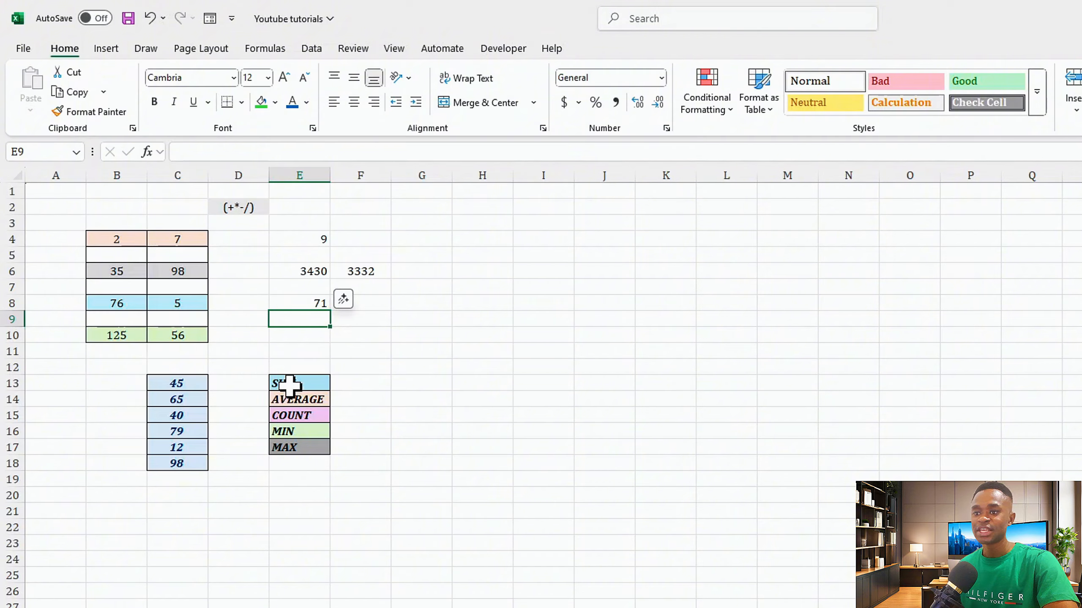
- Add C13, C14 and C15 in C19 with a plus-sign formula, accept the suggested correction, then clear the cell
{"action": "left_click_drag", "start_coordinate": [302, 379], "coordinate": [311, 434]}
{"action": "left_click", "coordinate": [307, 383]}
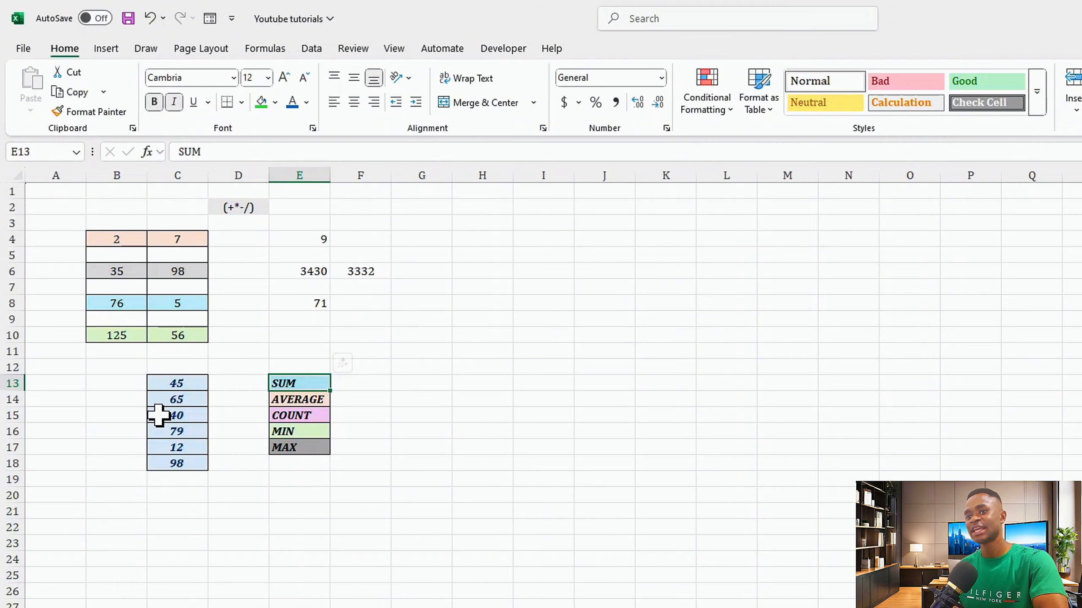
{"action": "left_click", "coordinate": [174, 479]}
{"action": "type", "text": "="}
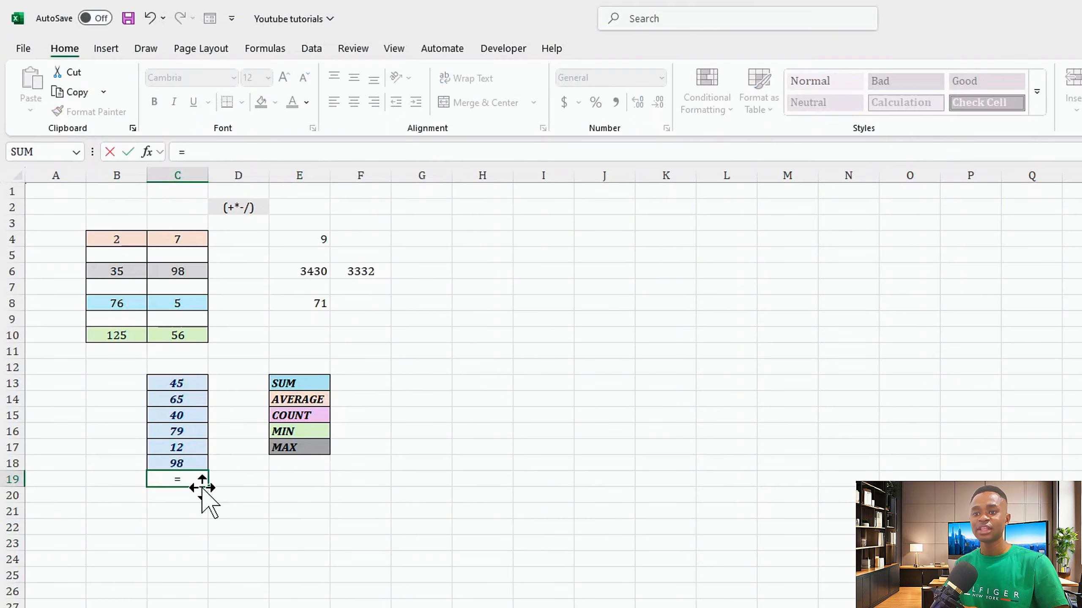
{"action": "left_click", "coordinate": [175, 384]}
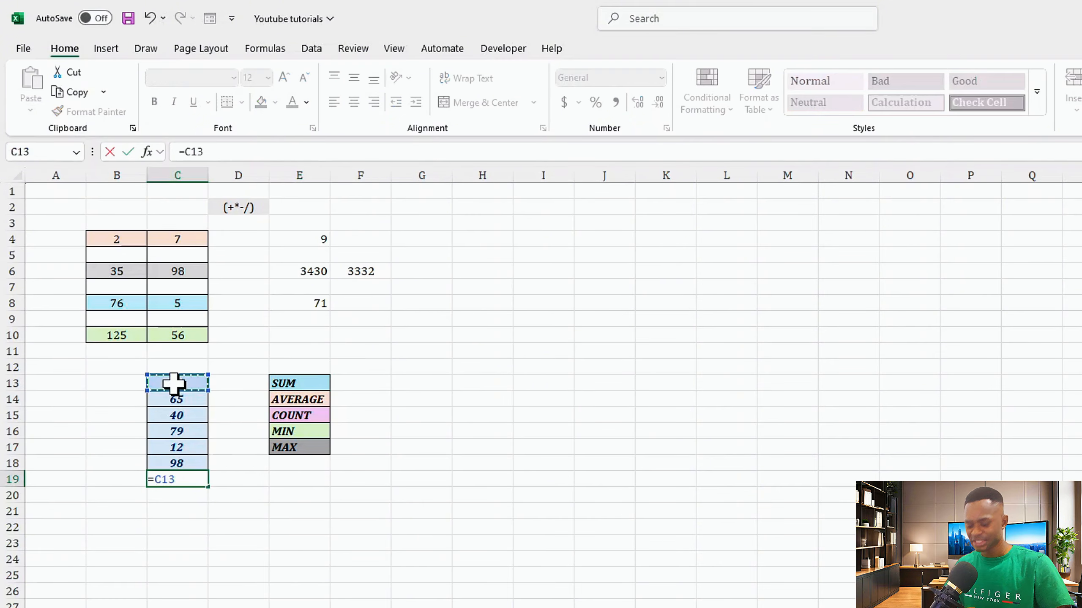
{"action": "type", "text": "+"}
{"action": "left_click", "coordinate": [176, 400]}
{"action": "type", "text": "+"}
{"action": "left_click", "coordinate": [175, 415]}
{"action": "type", "text": "+"}
{"action": "key", "text": "Return"}
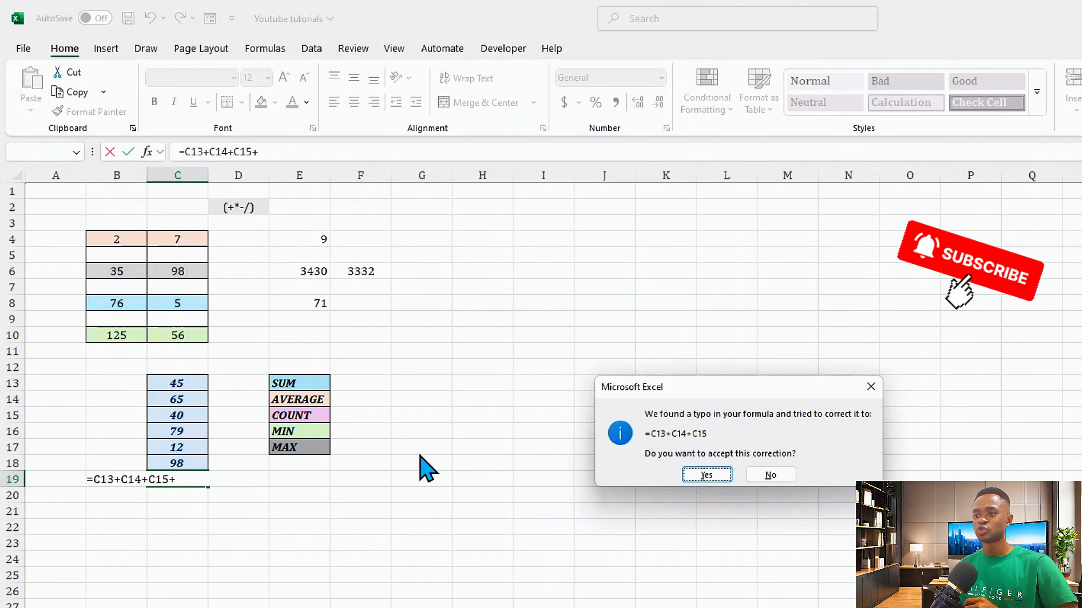
{"action": "left_click", "coordinate": [684, 469]}
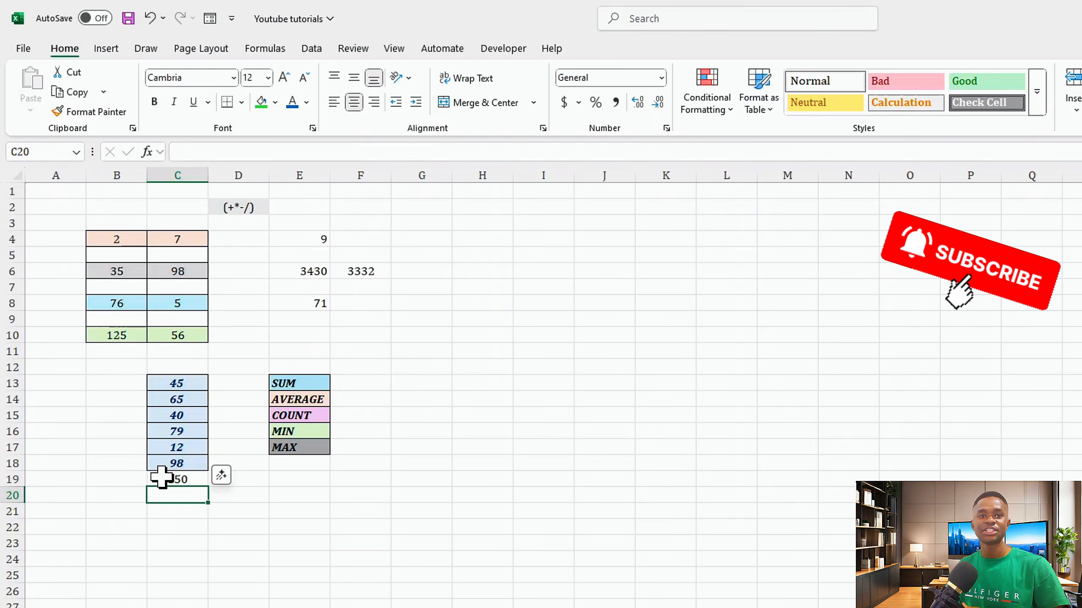
{"action": "left_click", "coordinate": [165, 477]}
{"action": "key", "text": "Delete"}
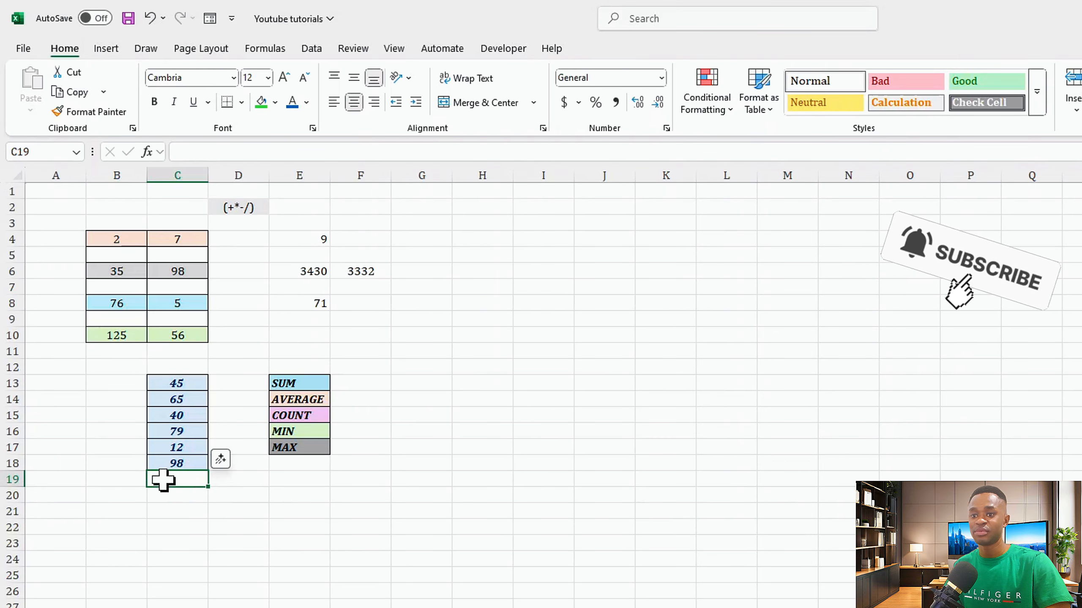
- In C19, enter a SUM formula totalling the range C13:C18
{"action": "type", "text": "=sum"}
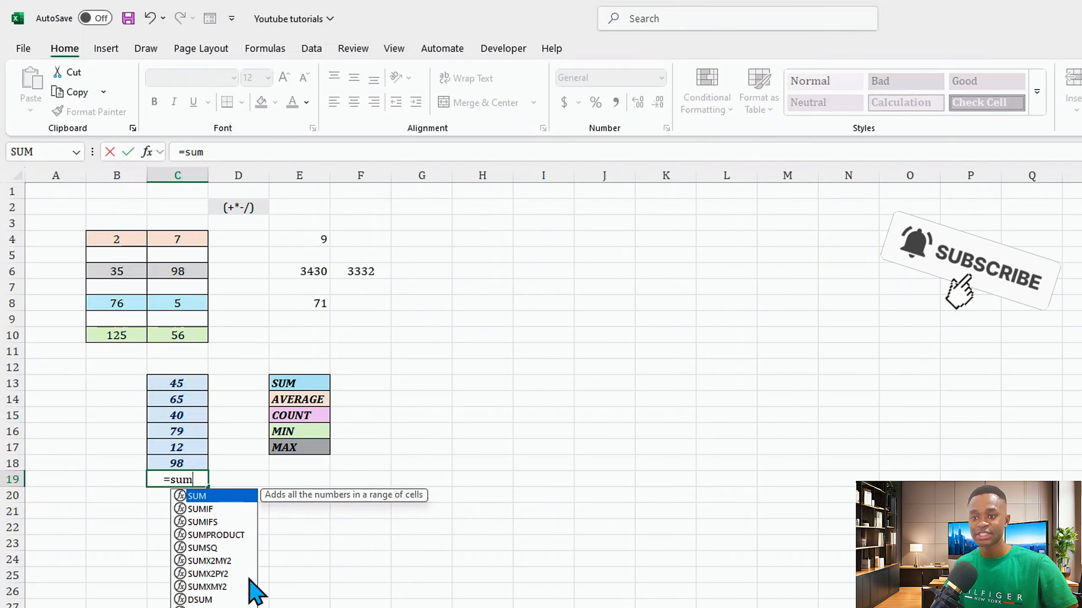
{"action": "key", "text": "Tab"}
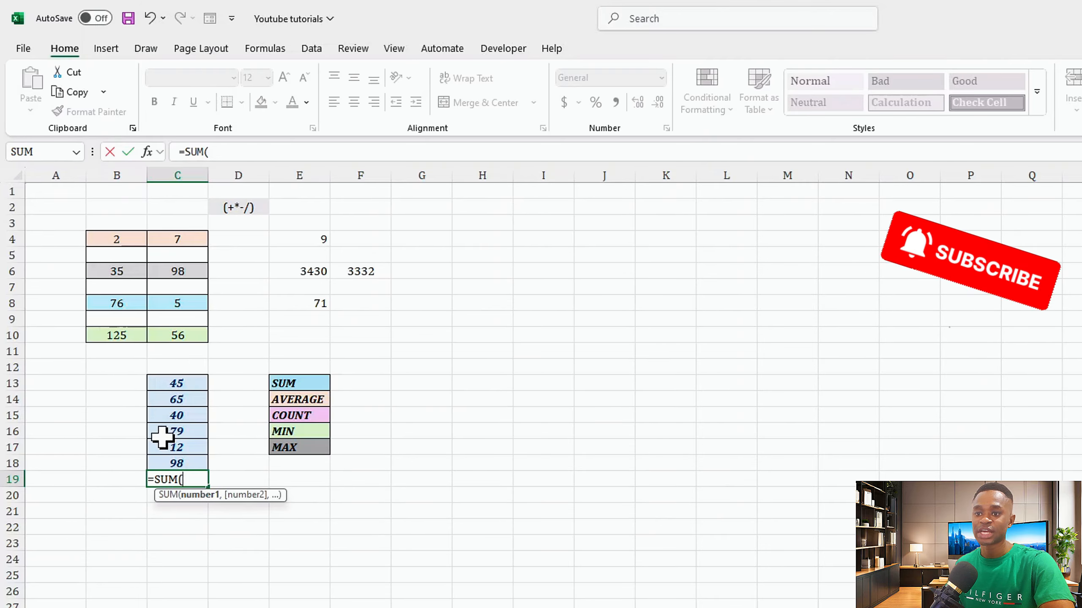
{"action": "left_click_drag", "start_coordinate": [172, 384], "coordinate": [171, 447]}
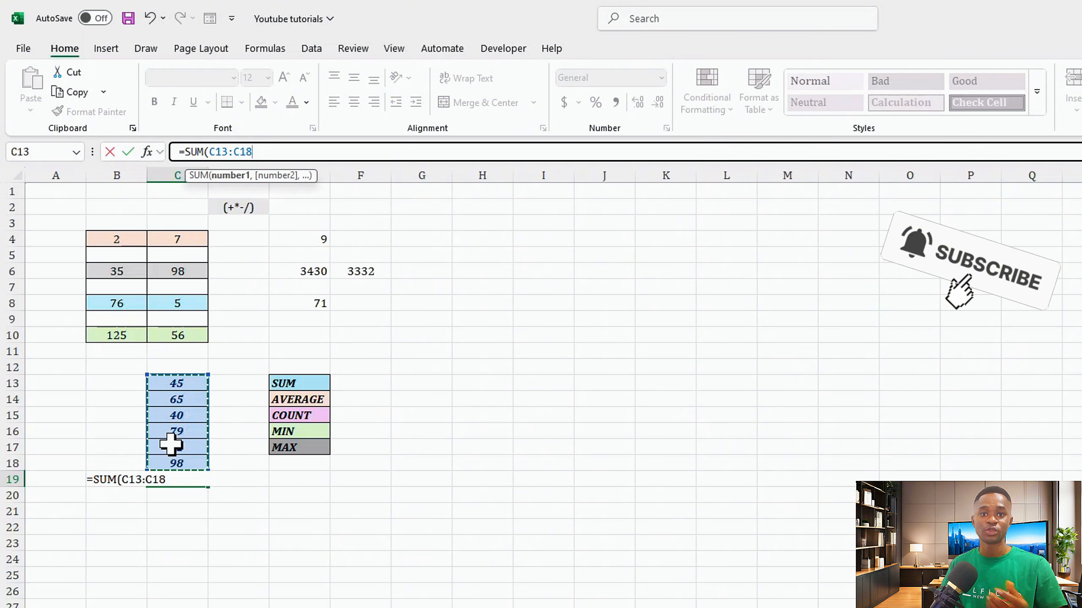
{"action": "type", "text": ")"}
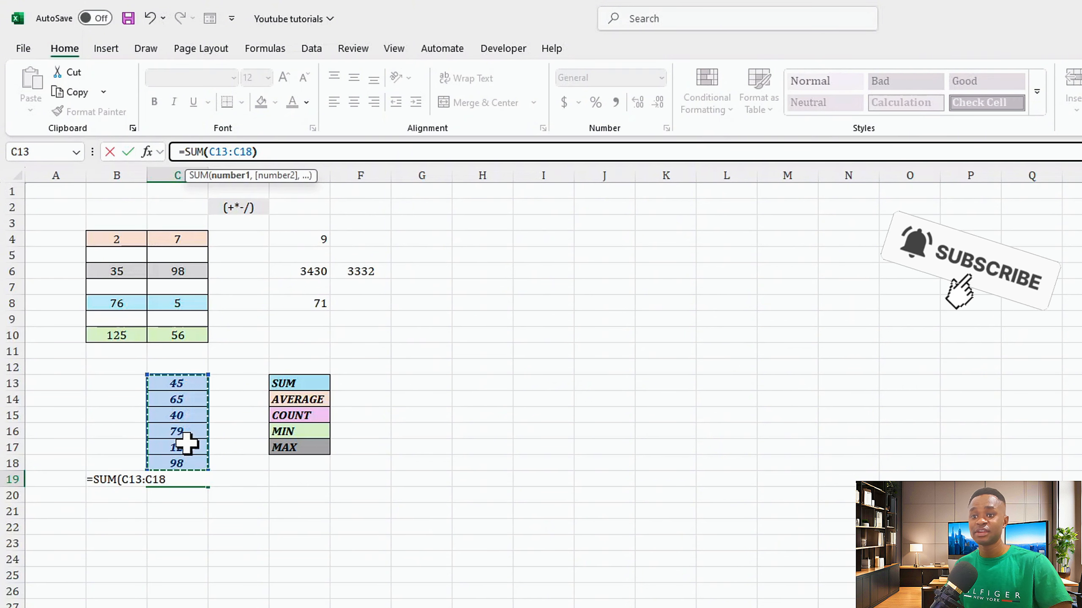
{"action": "key", "text": "Return"}
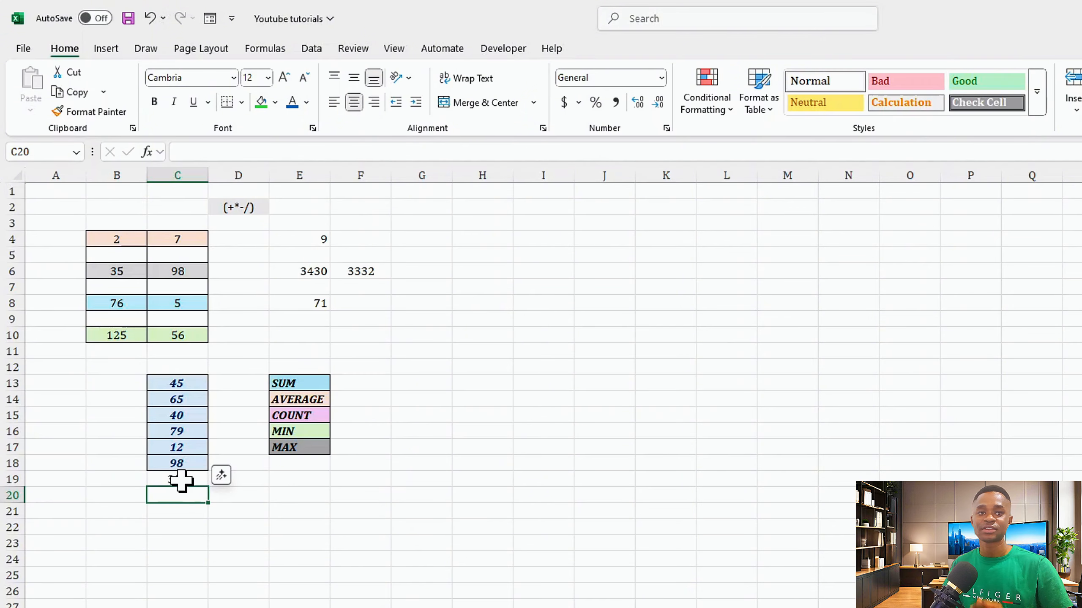
- In F13, enter a SUM formula over C13:C18 and review the formula in the formula bar
{"action": "left_click", "coordinate": [365, 381]}
{"action": "type", "text": "="}
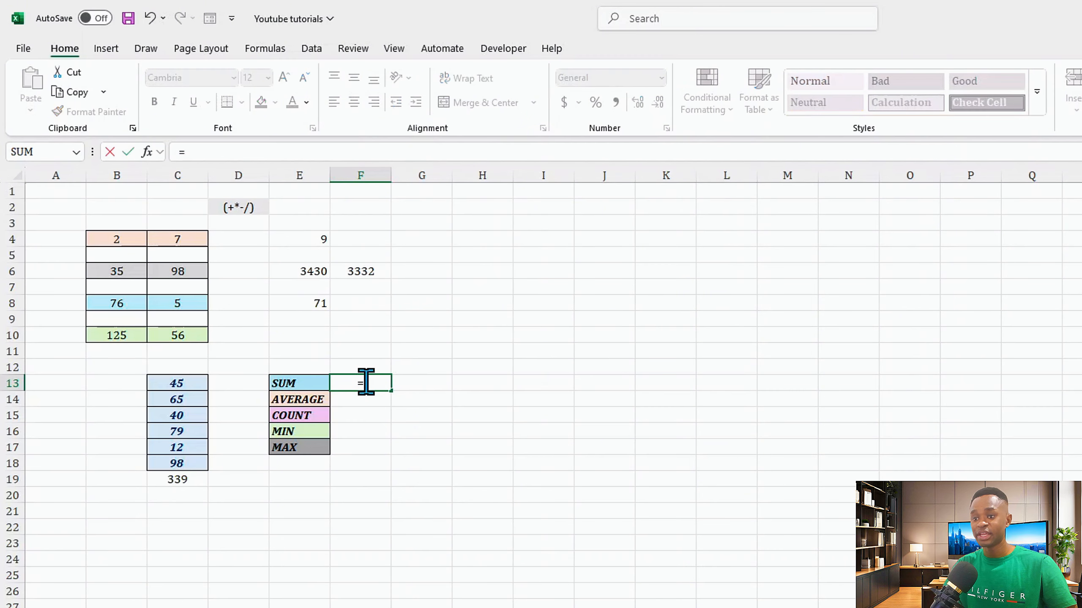
{"action": "type", "text": "sum"}
{"action": "key", "text": "Tab"}
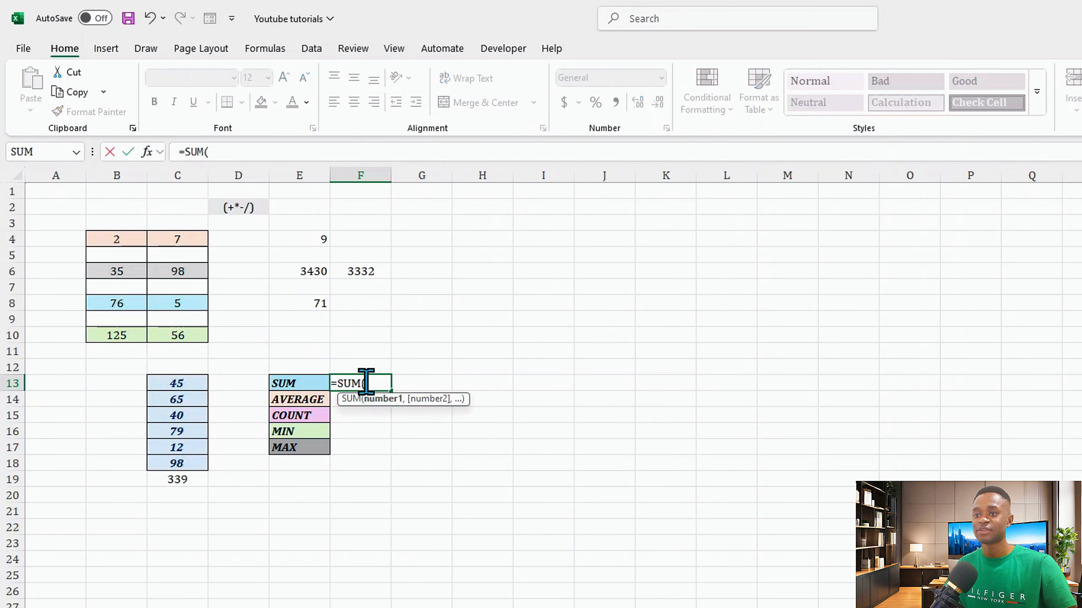
{"action": "left_click_drag", "start_coordinate": [177, 381], "coordinate": [176, 463]}
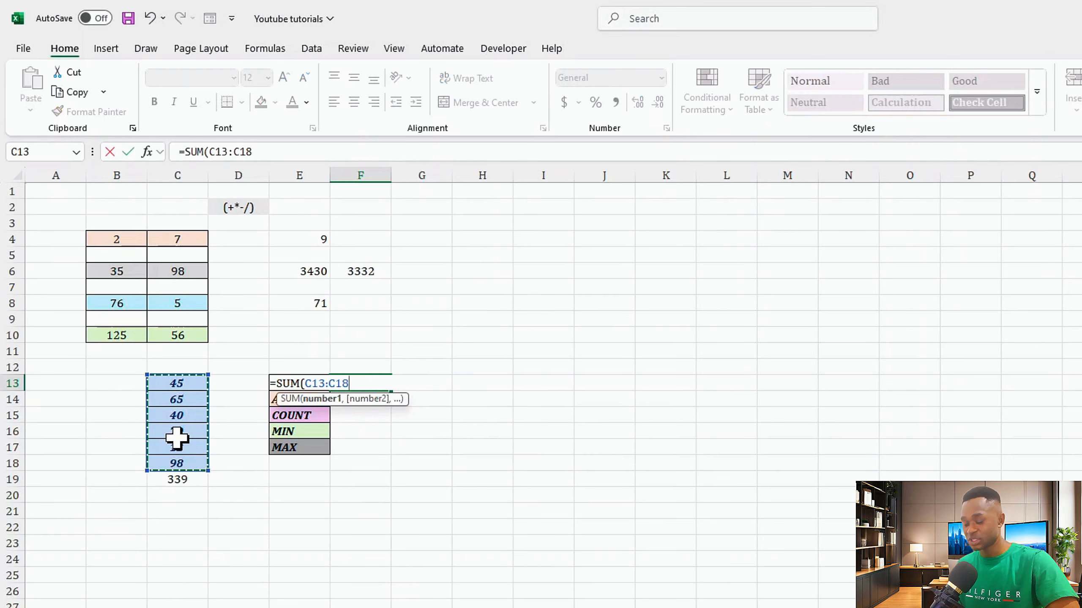
{"action": "key", "text": "Return"}
{"action": "key", "text": "Up"}
{"action": "left_click", "coordinate": [252, 153]}
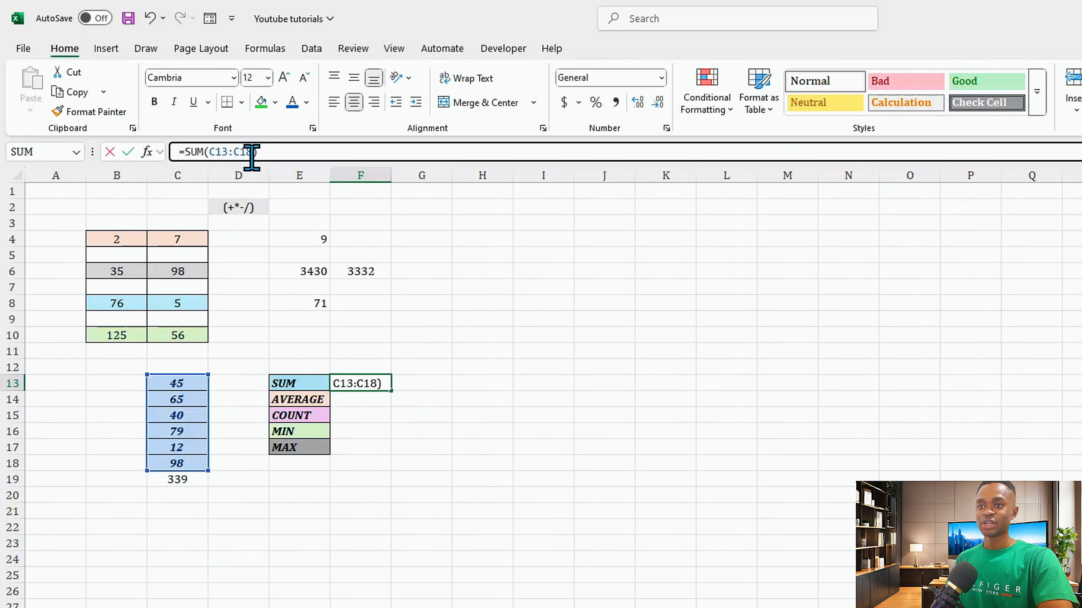
{"action": "left_click_drag", "start_coordinate": [252, 152], "coordinate": [169, 151]}
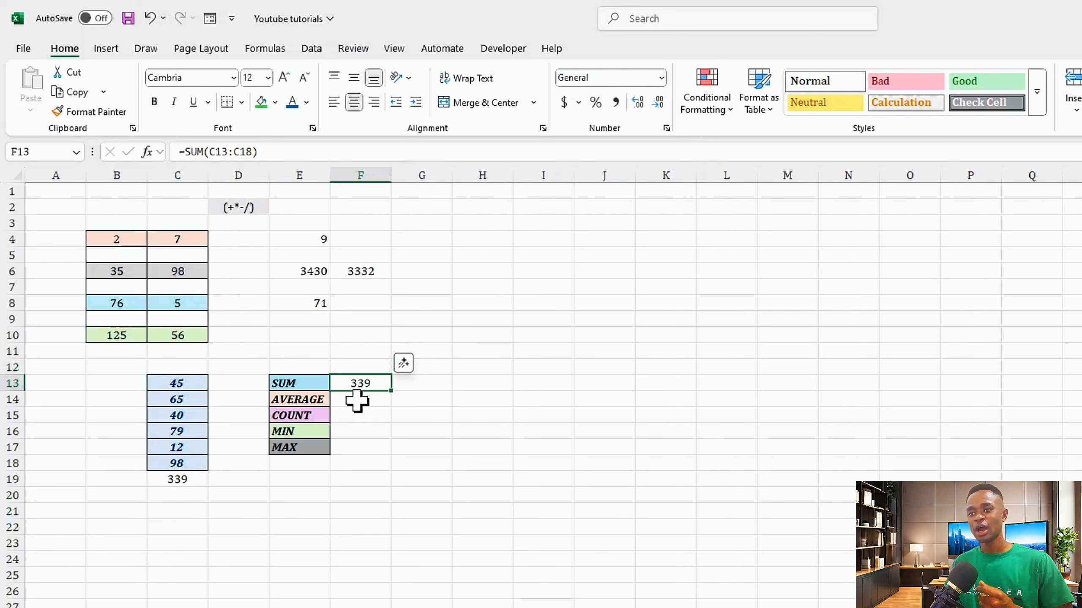
{"action": "left_click", "coordinate": [359, 398]}
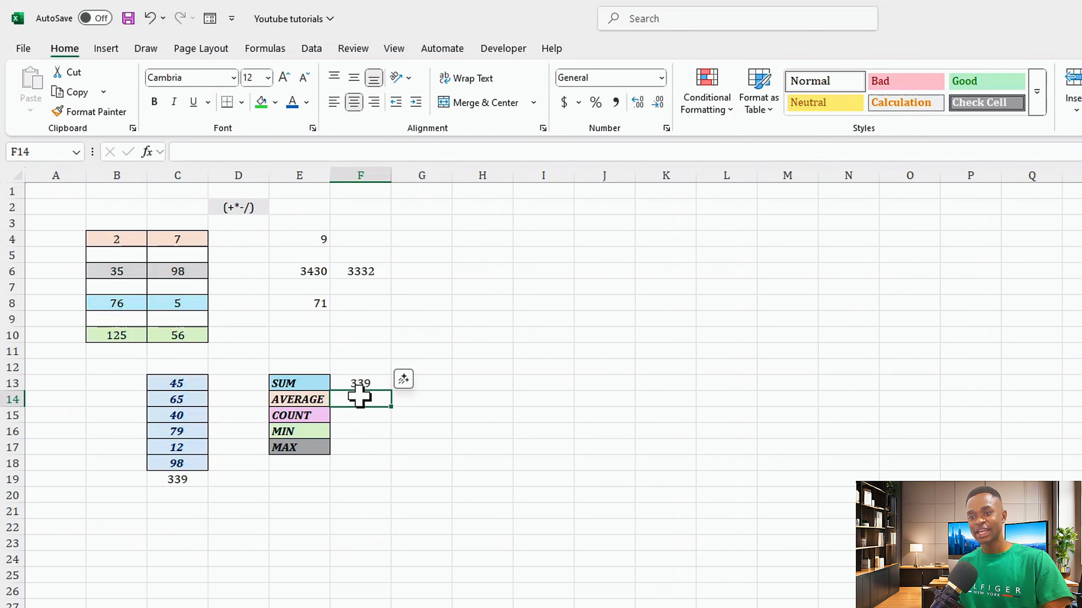
{"action": "type", "text": "=aver"}
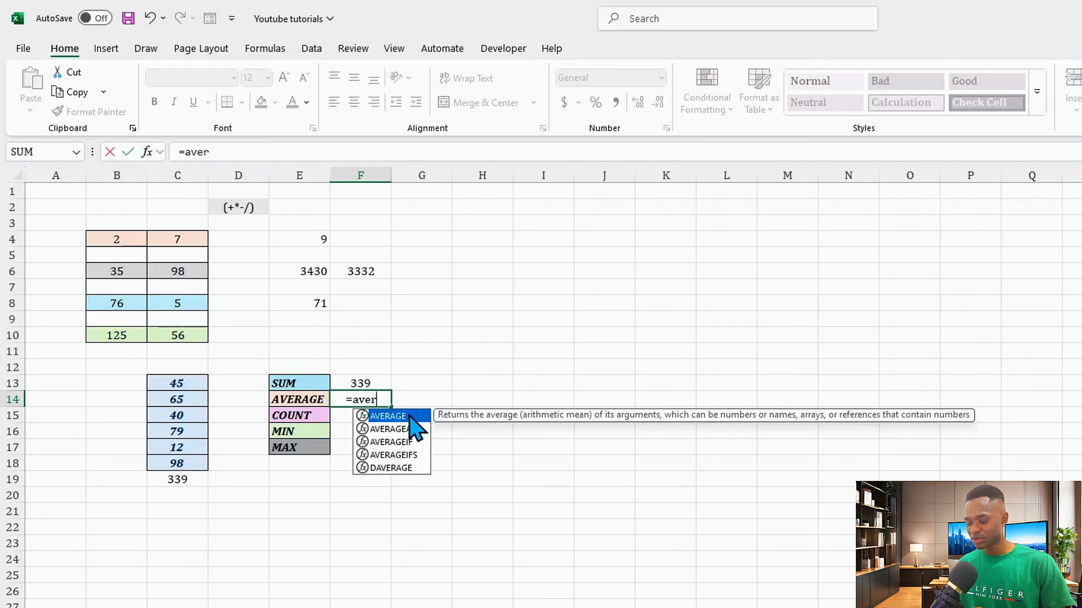
{"action": "key", "text": "Escape"}
{"action": "left_click", "coordinate": [421, 410]}
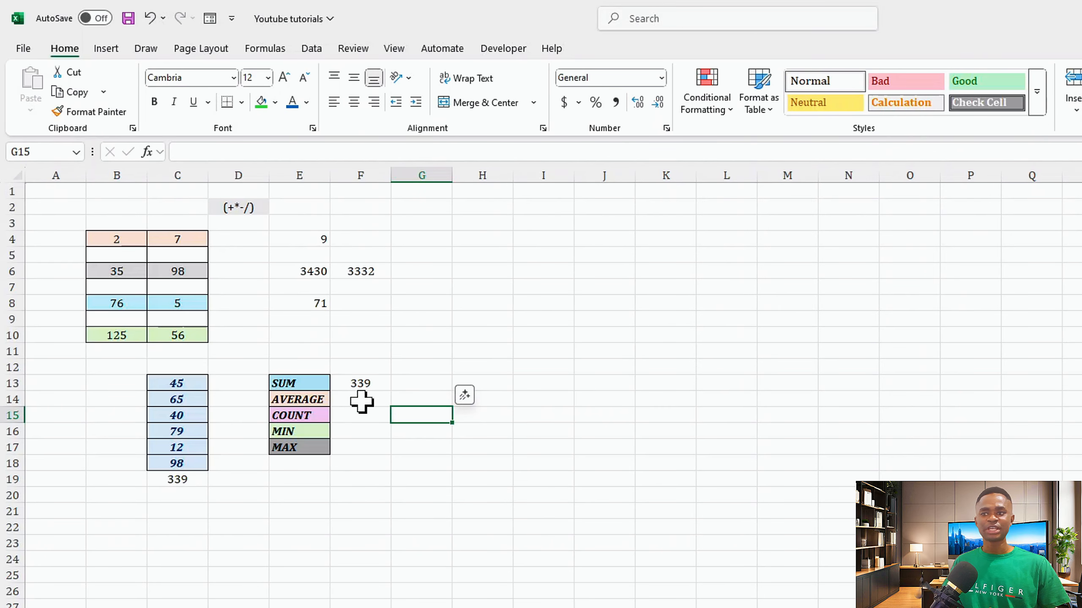
- Enter the plain word average in F14 without an equals sign
{"action": "left_click", "coordinate": [360, 402]}
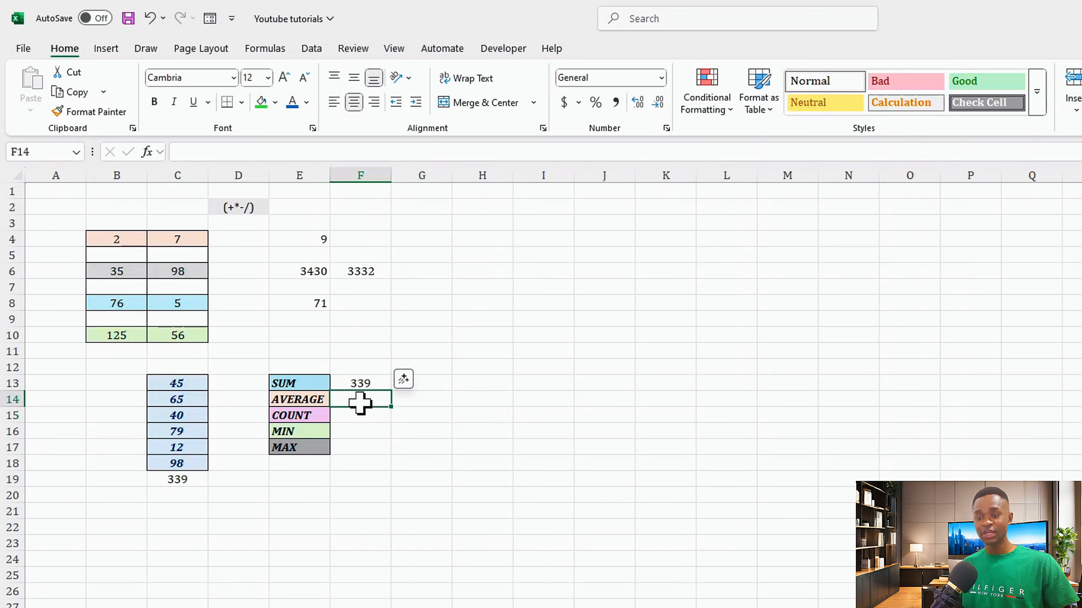
{"action": "type", "text": "aver"}
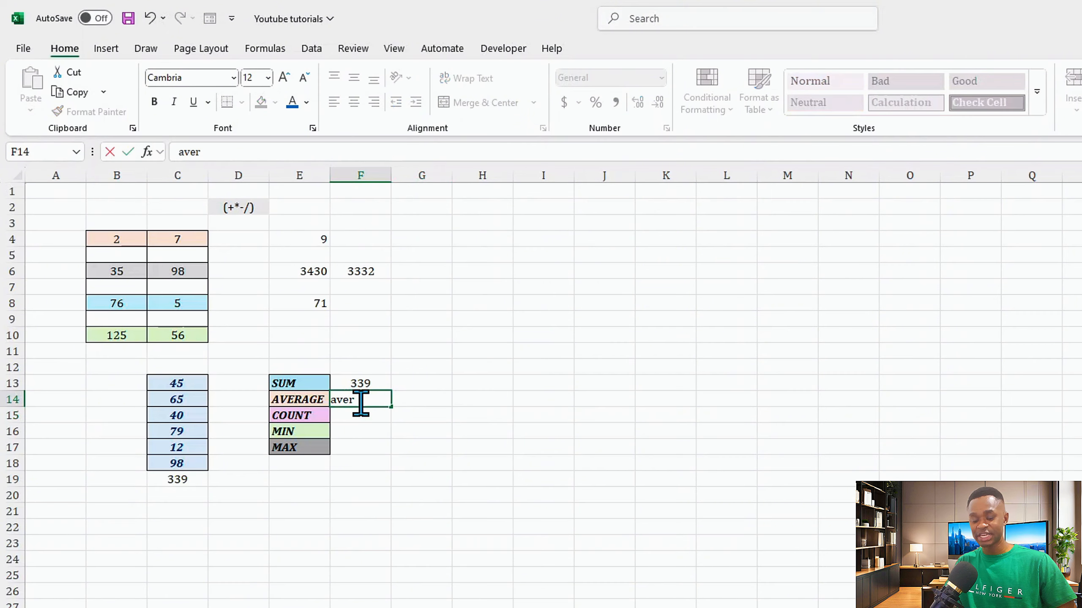
{"action": "type", "text": "age"}
{"action": "key", "text": "Return"}
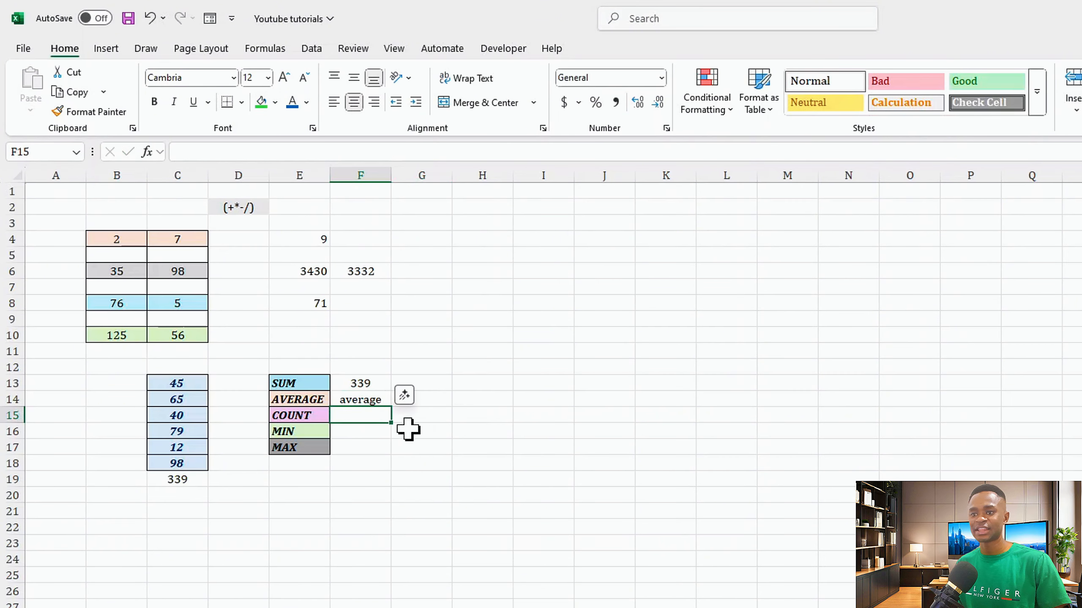
- Replace F14's text with an AVERAGE formula over the range C13:C18
{"action": "left_click", "coordinate": [349, 400]}
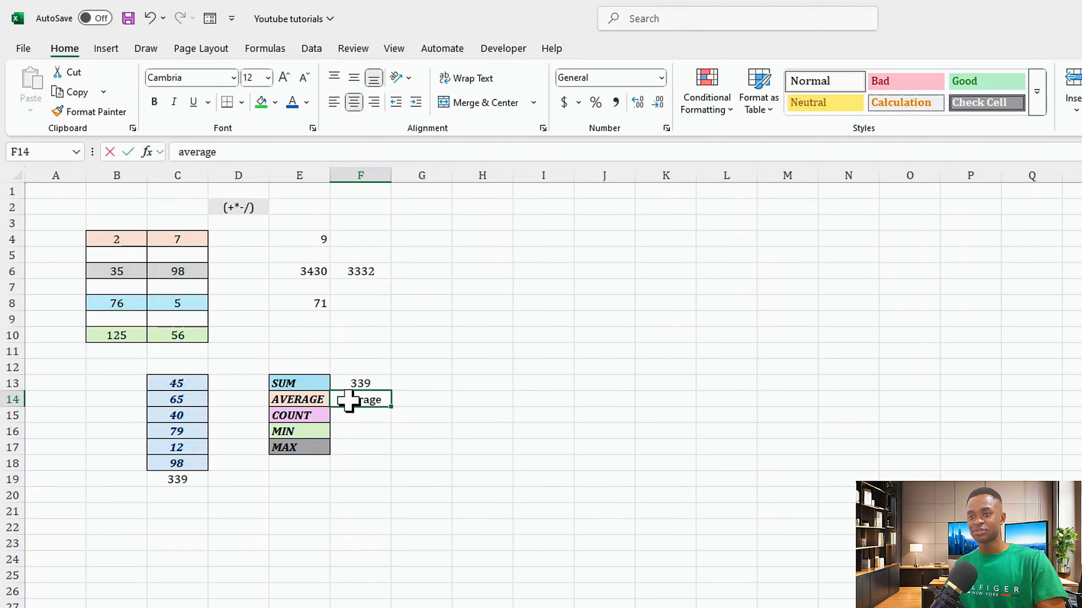
{"action": "key", "text": "BackSpace"}
{"action": "type", "text": "=a"}
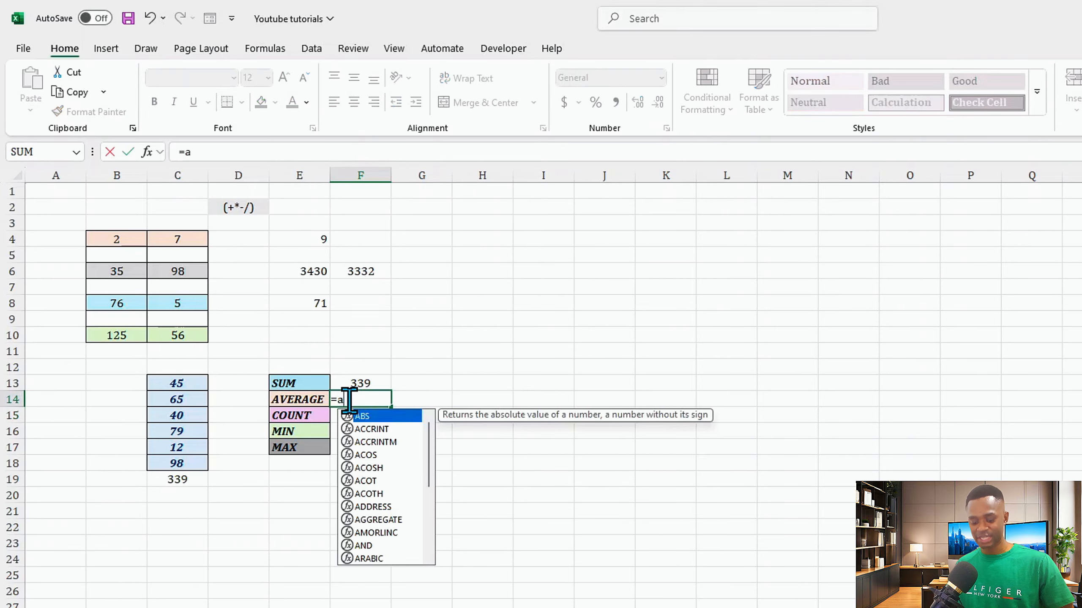
{"action": "type", "text": "ver"}
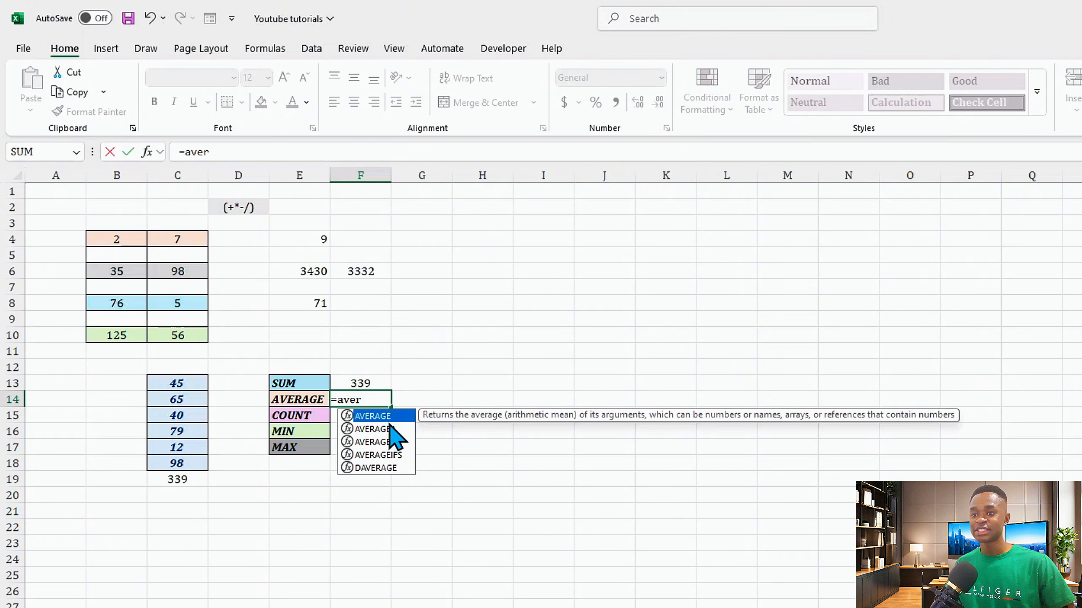
{"action": "double_click", "coordinate": [379, 416]}
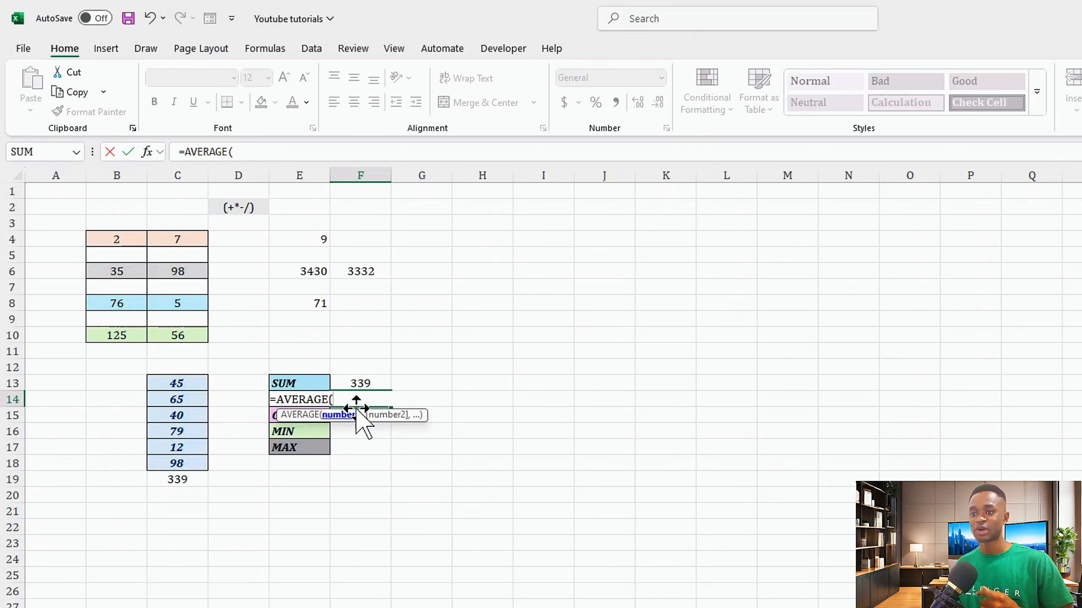
{"action": "left_click_drag", "start_coordinate": [185, 383], "coordinate": [185, 461]}
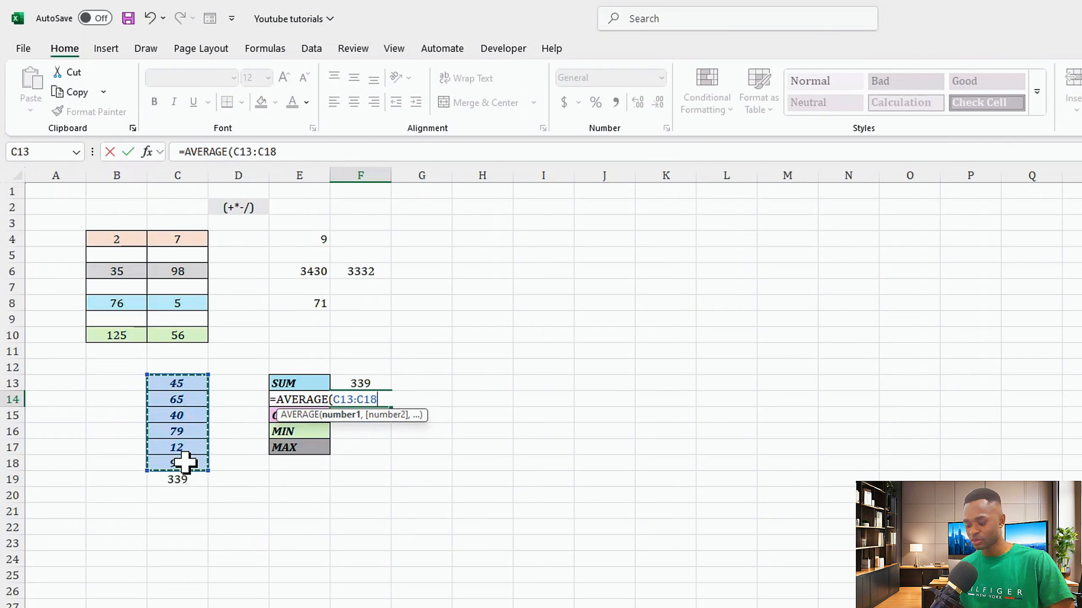
{"action": "key", "text": "Return"}
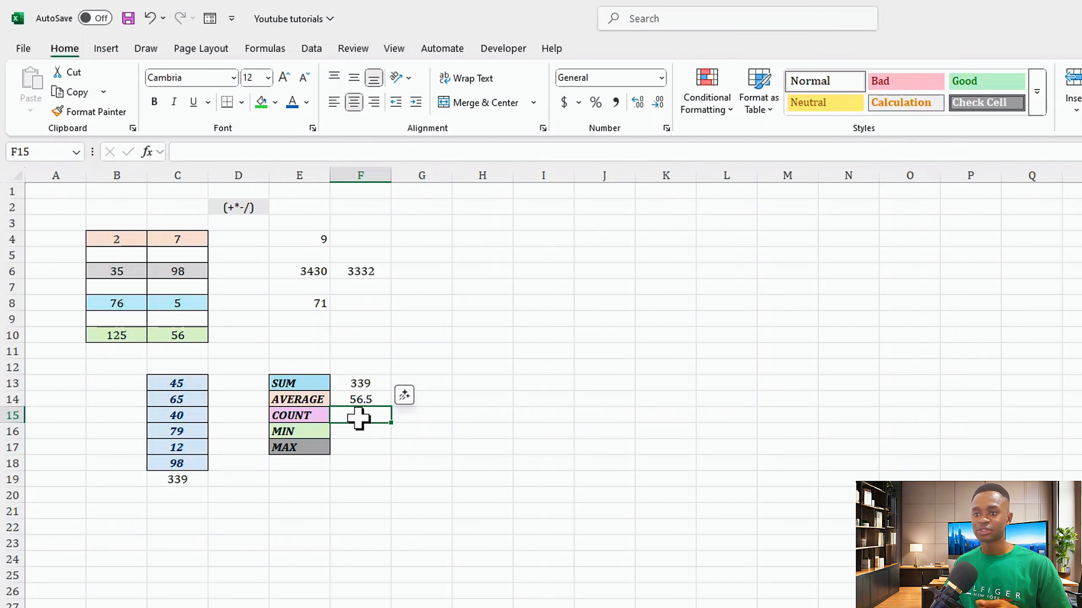
- In F15, enter a COUNT formula over the range C13:C18
{"action": "type", "text": "=co"}
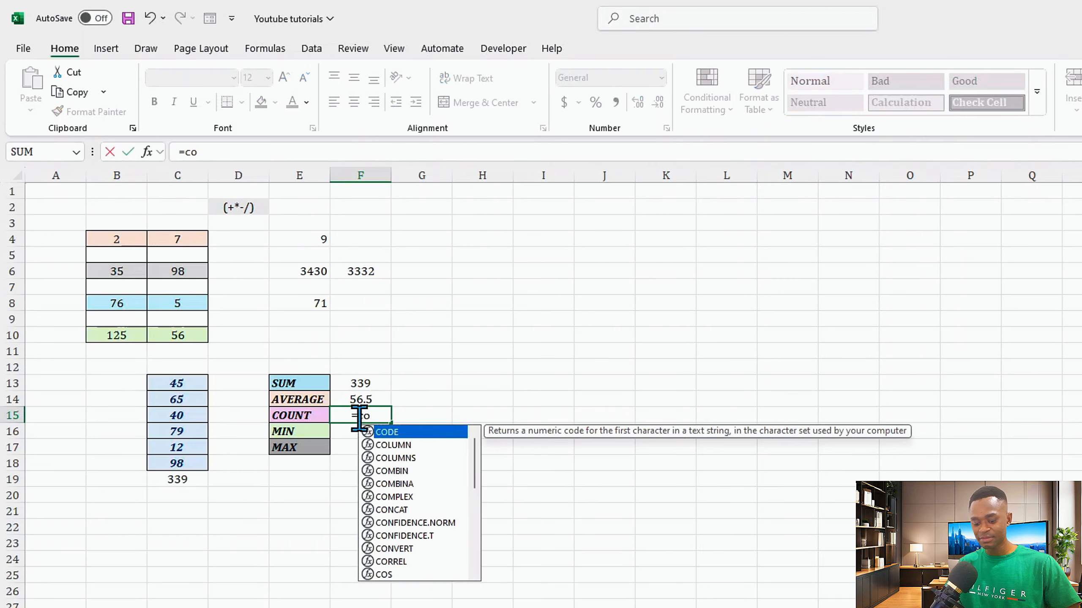
{"action": "type", "text": "unt"}
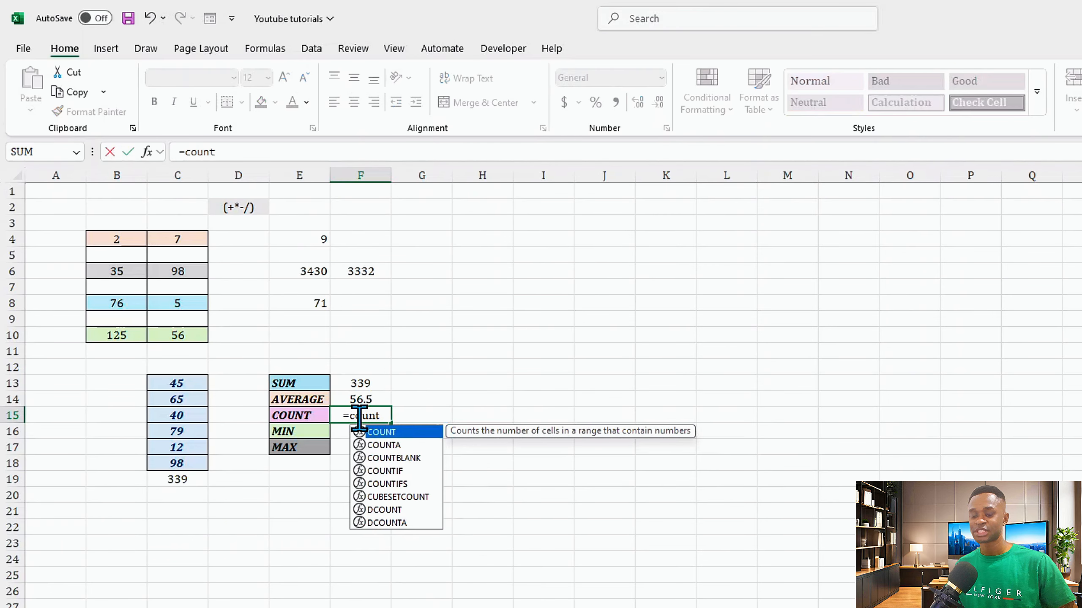
{"action": "key", "text": "Tab"}
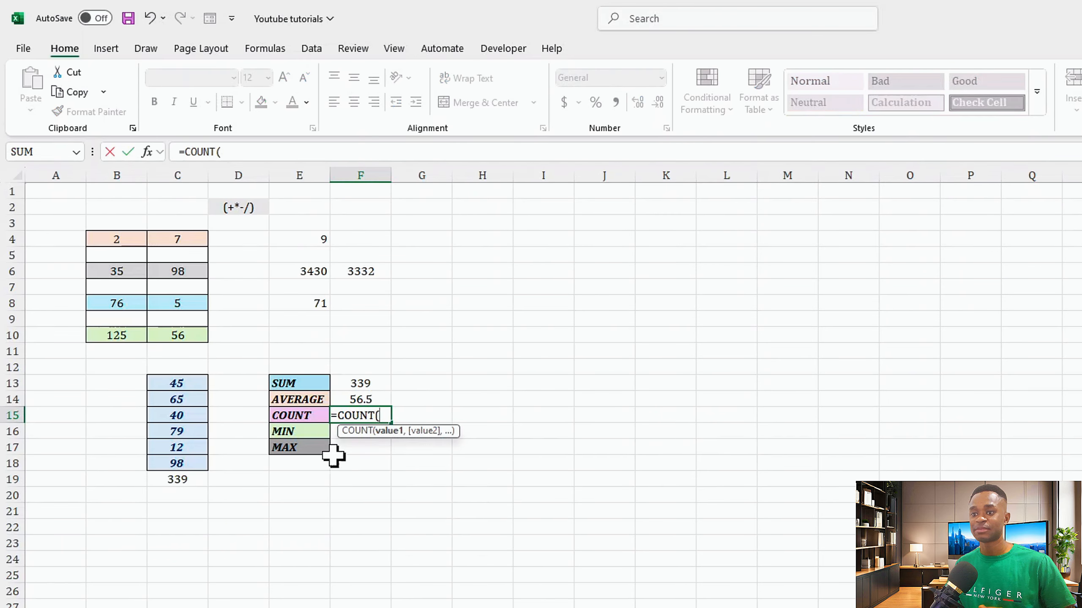
{"action": "left_click_drag", "start_coordinate": [164, 386], "coordinate": [170, 452]}
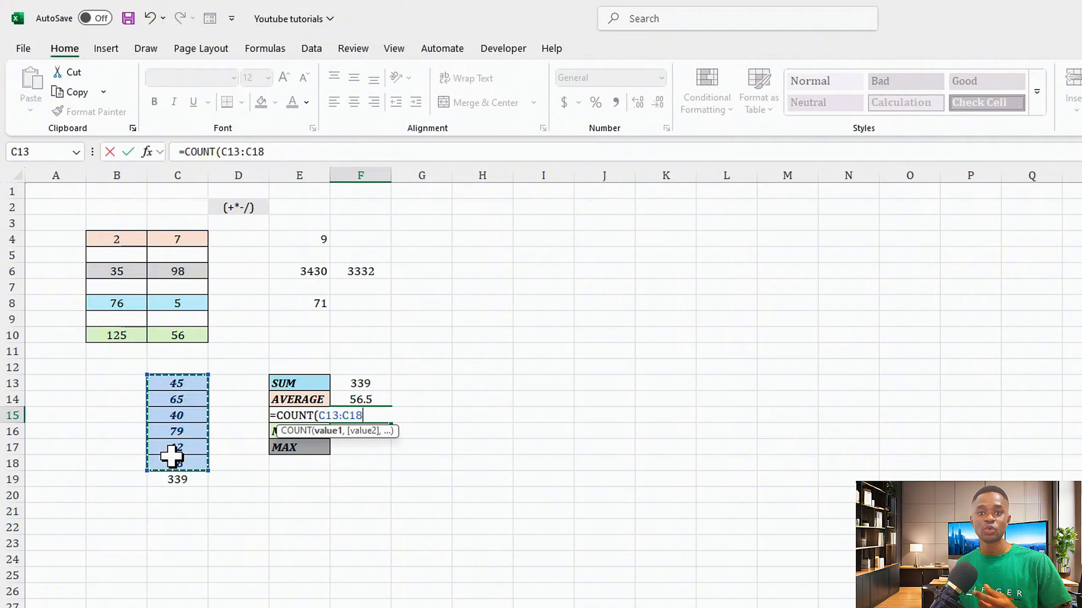
{"action": "key", "text": "Return"}
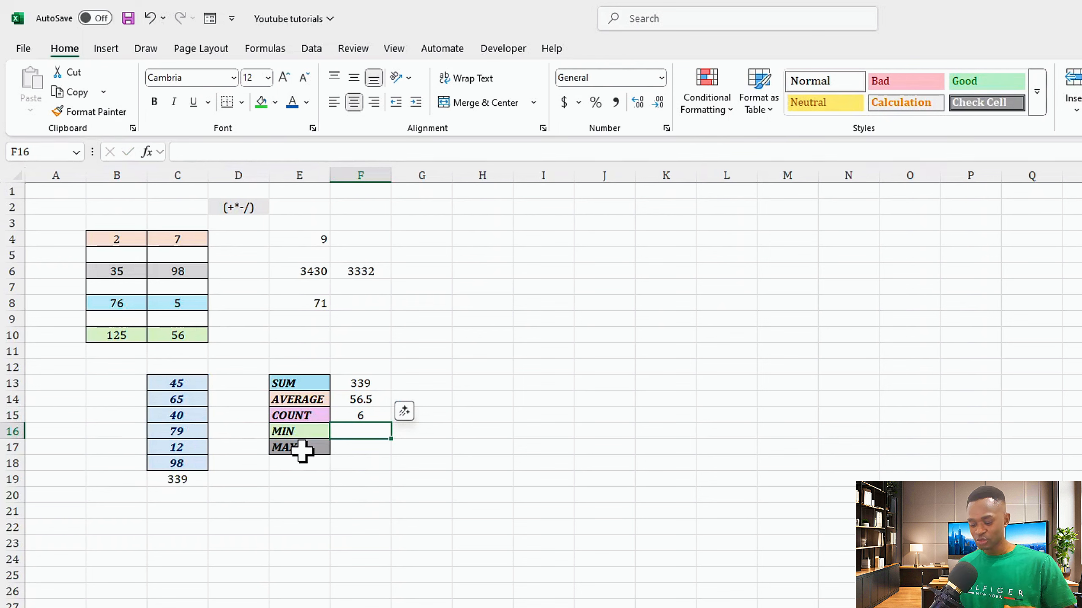
- In F16, enter a MIN formula over the range C13:C18
{"action": "type", "text": "=min"}
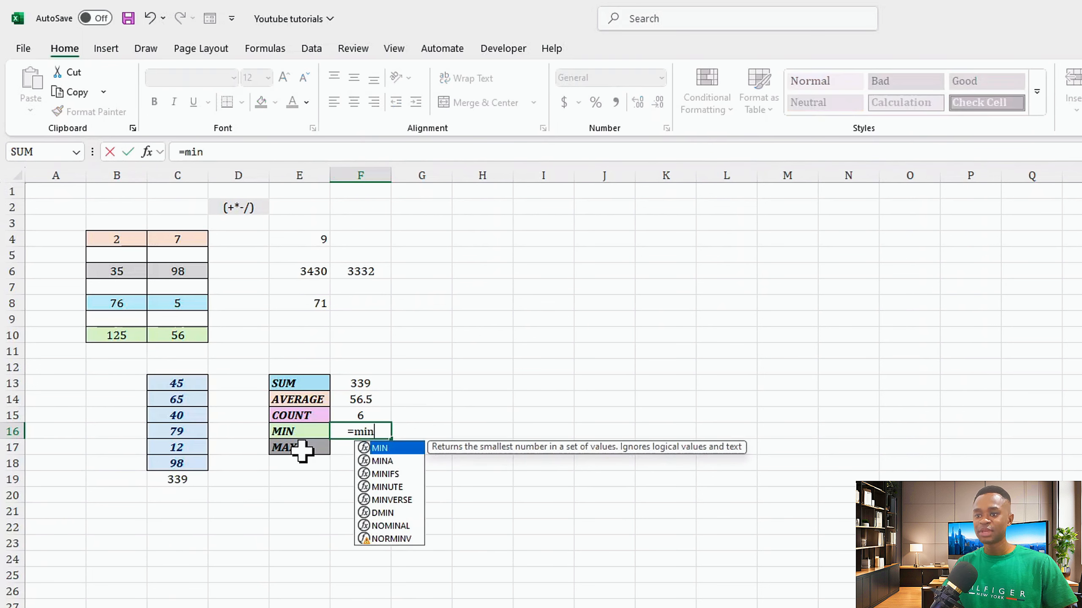
{"action": "key", "text": "Tab"}
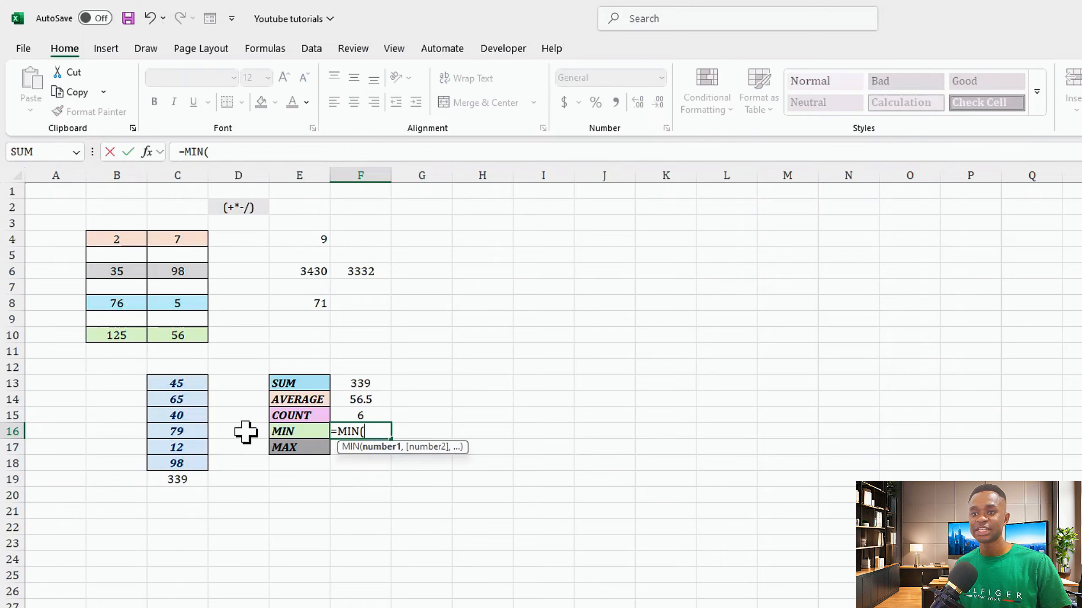
{"action": "left_click_drag", "start_coordinate": [177, 383], "coordinate": [175, 468]}
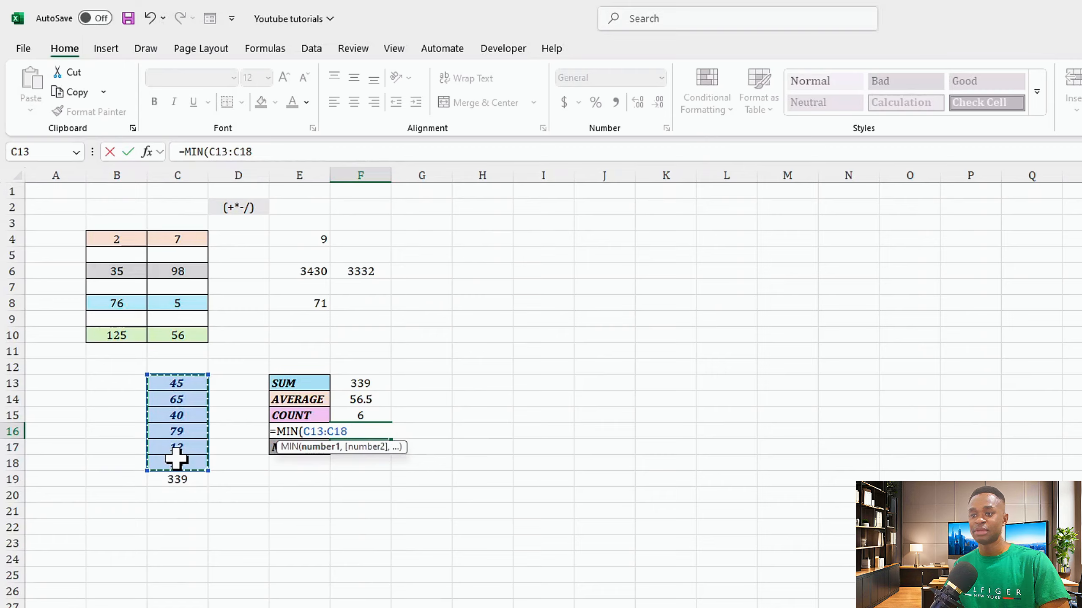
{"action": "key", "text": "Return"}
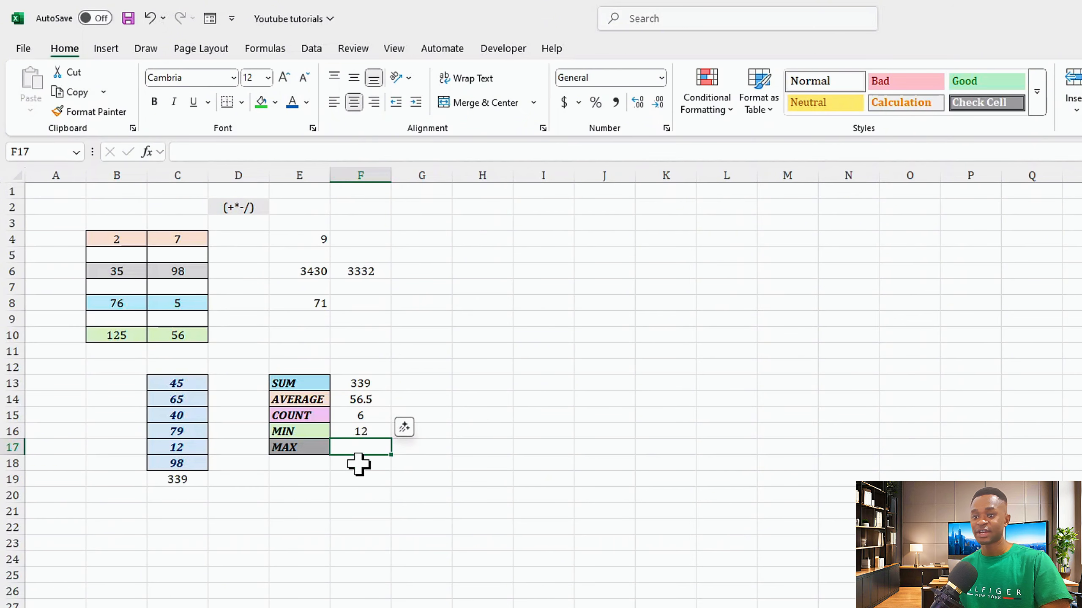
- In F17, enter a MAX formula over the range C13:C18 and check its formula
{"action": "type", "text": "="}
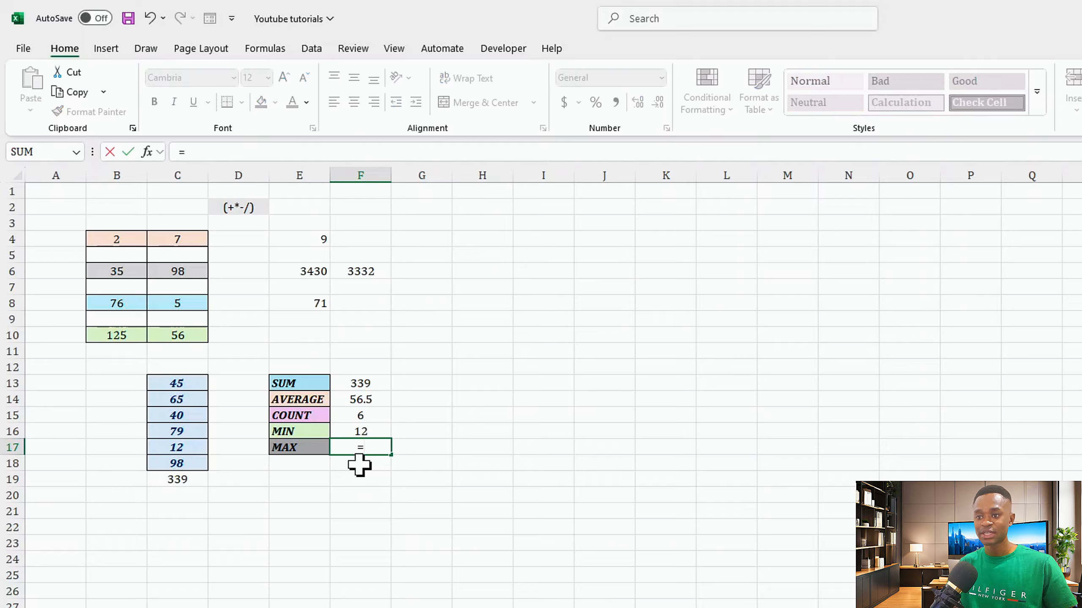
{"action": "type", "text": "ma"}
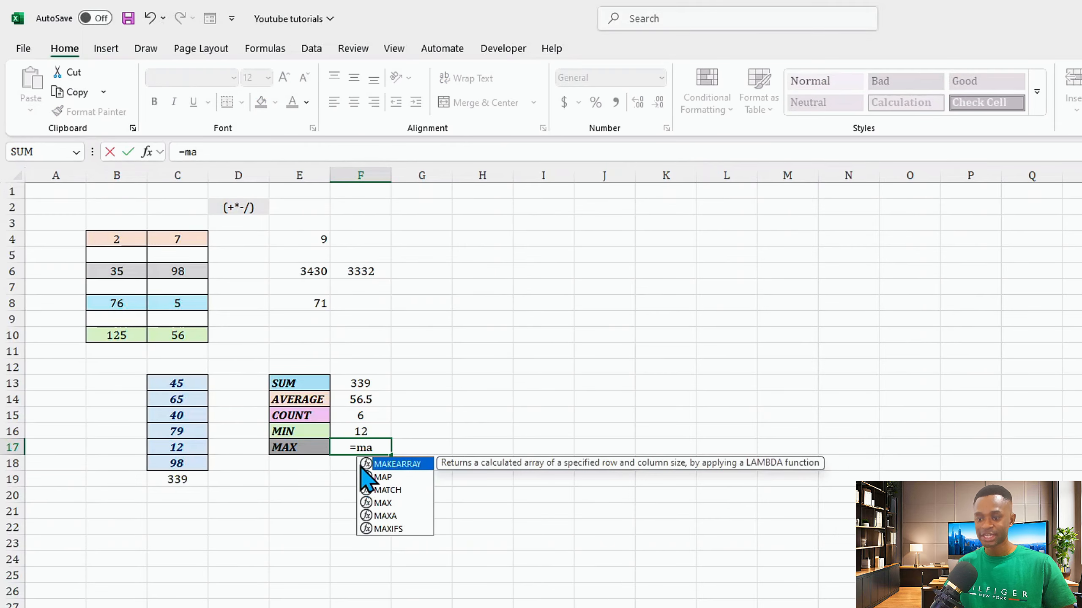
{"action": "type", "text": "x"}
{"action": "key", "text": "Tab"}
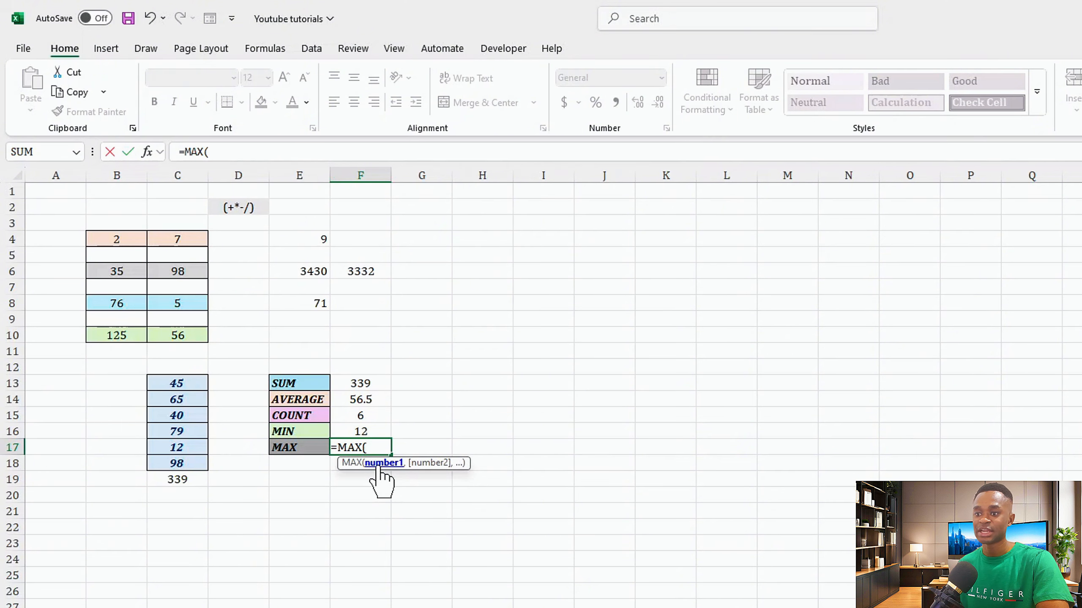
{"action": "left_click", "coordinate": [167, 386]}
{"action": "type", "text": ","}
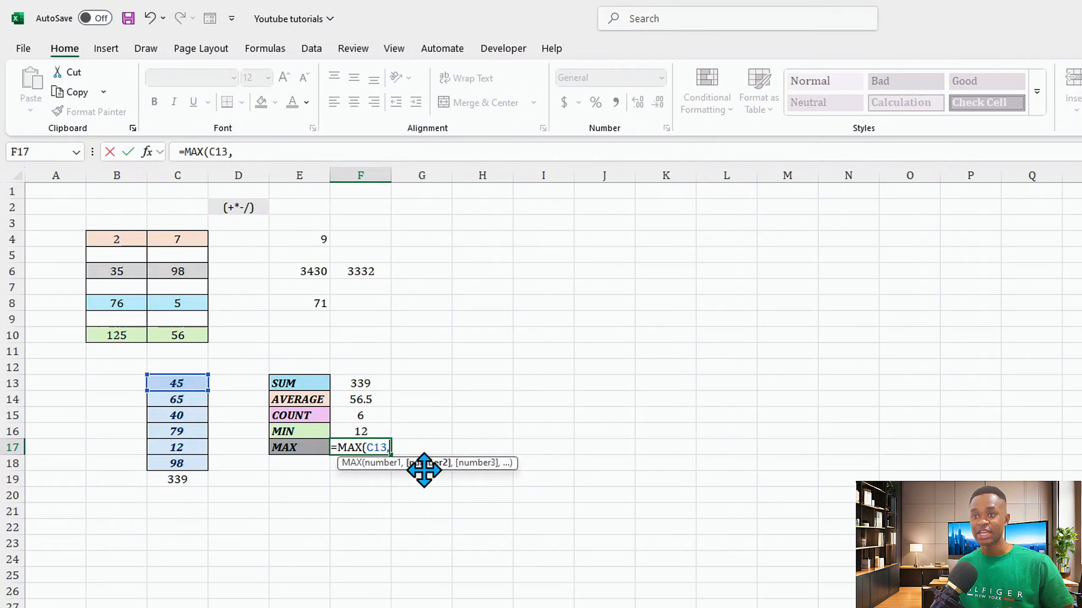
{"action": "key", "text": "BackSpace"}
{"action": "key", "text": "BackSpace"}
{"action": "key", "text": "BackSpace"}
{"action": "key", "text": "BackSpace"}
{"action": "left_click_drag", "start_coordinate": [186, 386], "coordinate": [171, 461]}
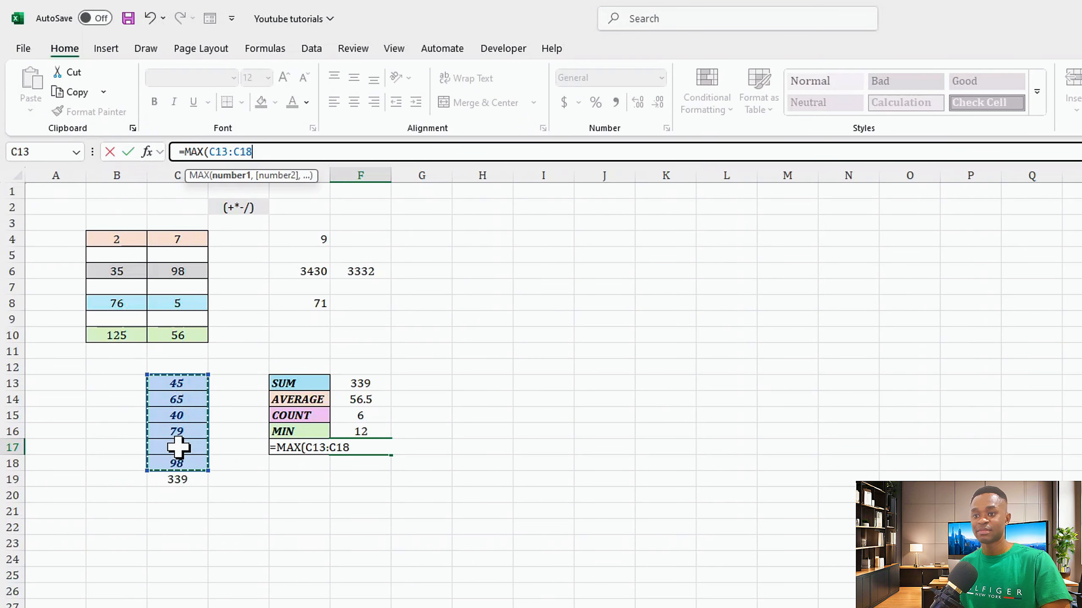
{"action": "key", "text": "Return"}
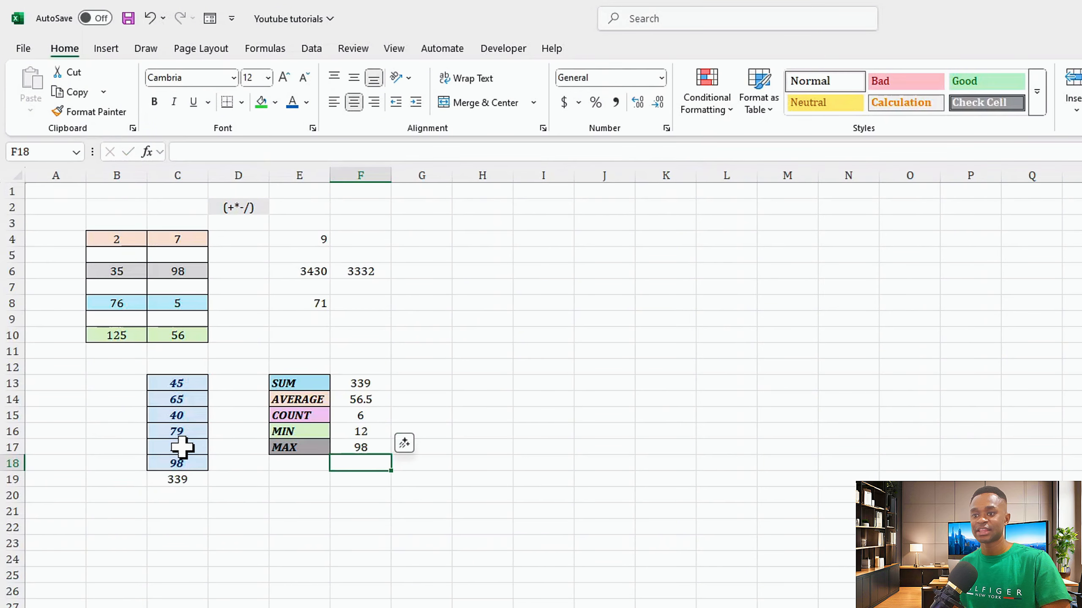
{"action": "left_click", "coordinate": [354, 447]}
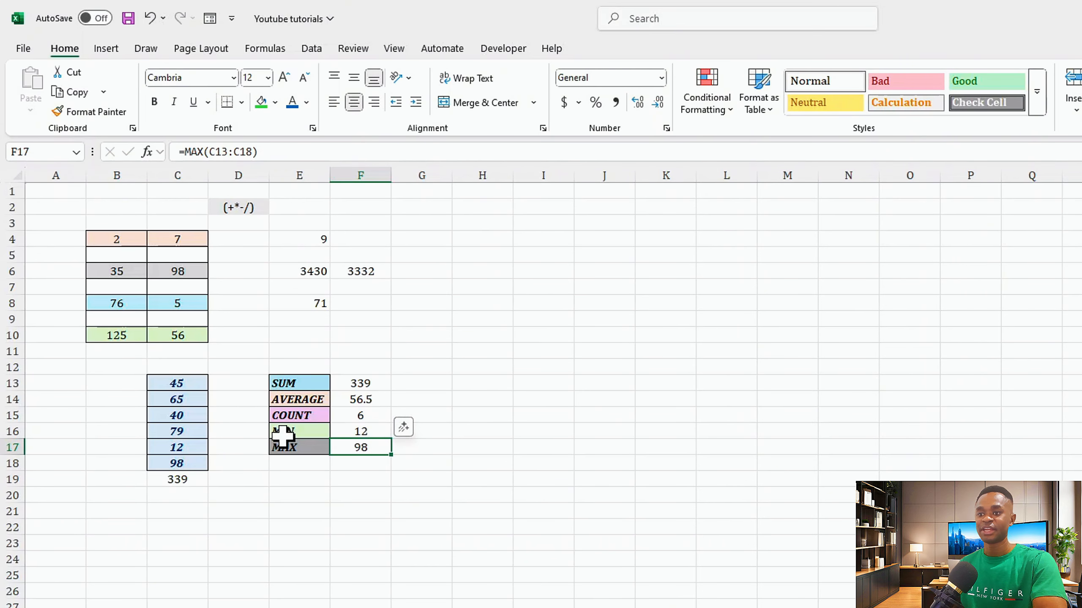